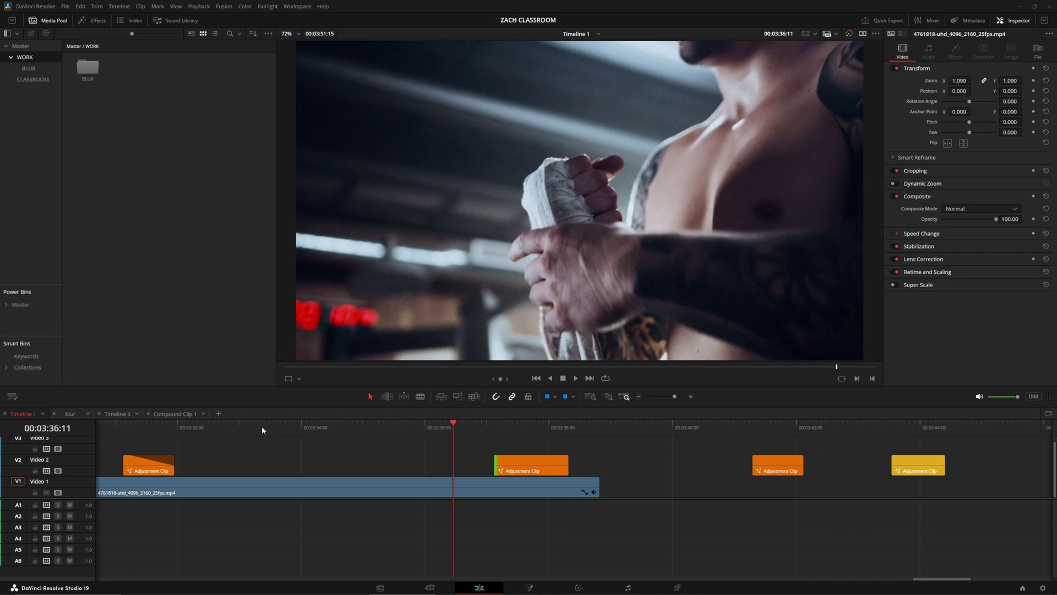
Step: Move the orange adjustment clip near the end of the footage on Video 2 to just past the footage's end
scroll(253, 519, down, 5)
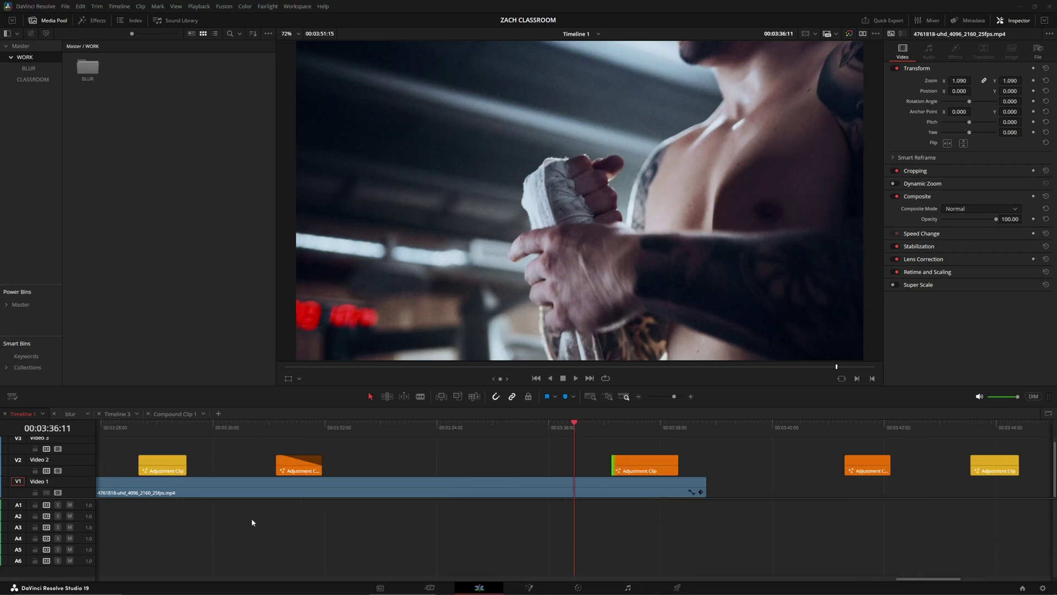
click(266, 426)
scroll(332, 476, up, 1)
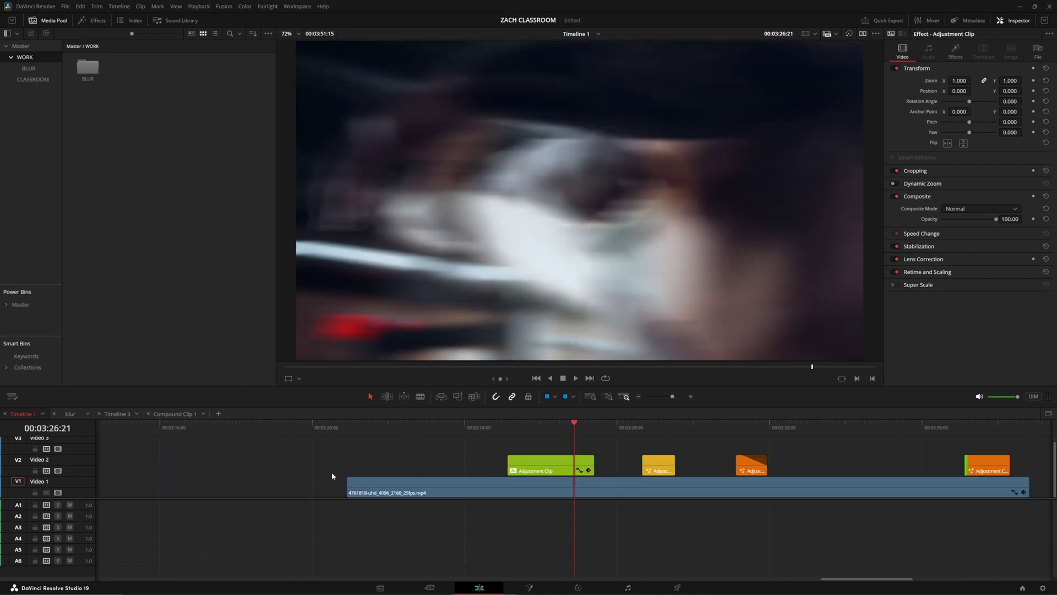
scroll(779, 469, down, 2)
drag(863, 469, 924, 470)
scroll(756, 490, up, 3)
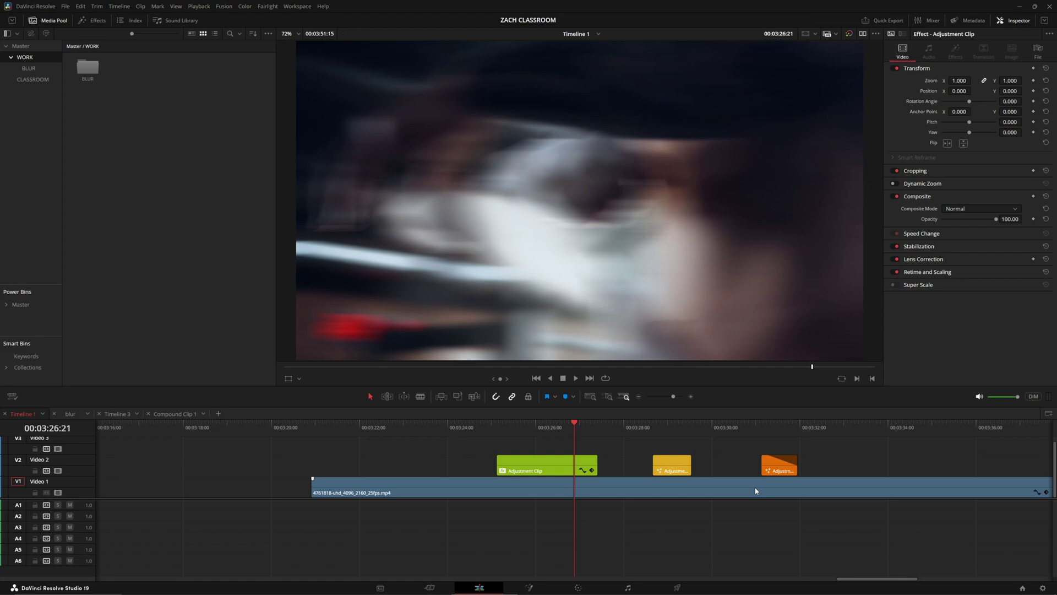
scroll(775, 530, down, 5)
scroll(758, 513, up, 2)
click(894, 470)
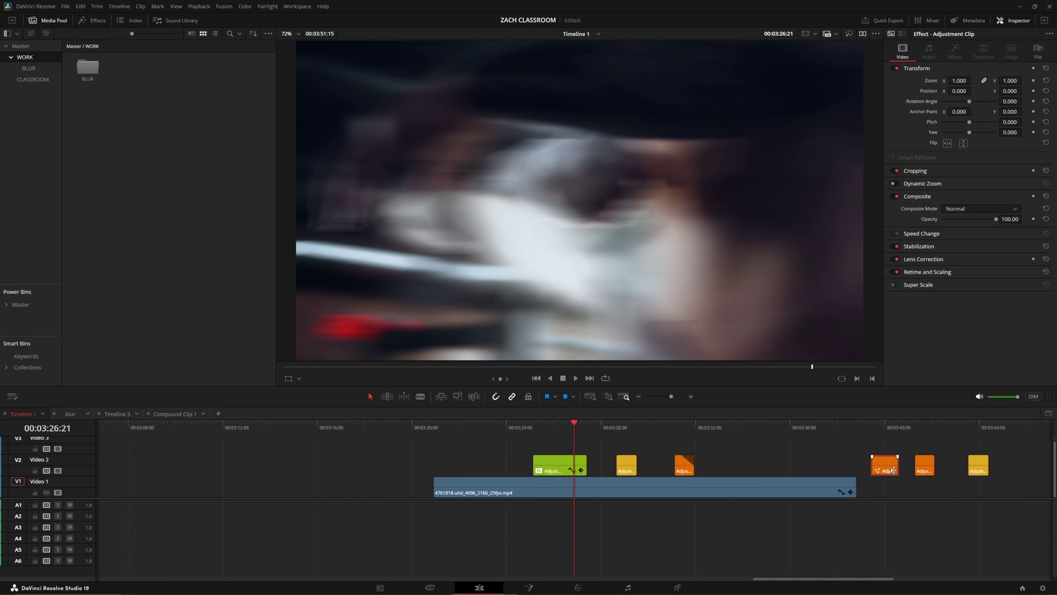
Step: Preview the orange adjustment clip's effect over the footage at about 00:03:35, returning the clip past the footage's end
drag(887, 469, 795, 470)
click(769, 427)
key(space)
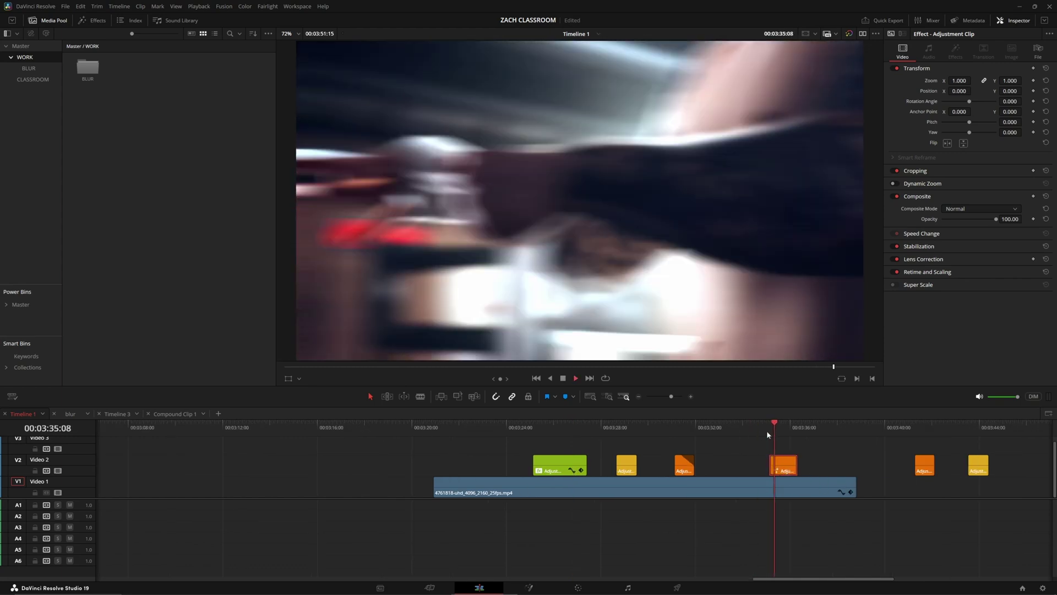
scroll(721, 487, up, 2)
click(515, 427)
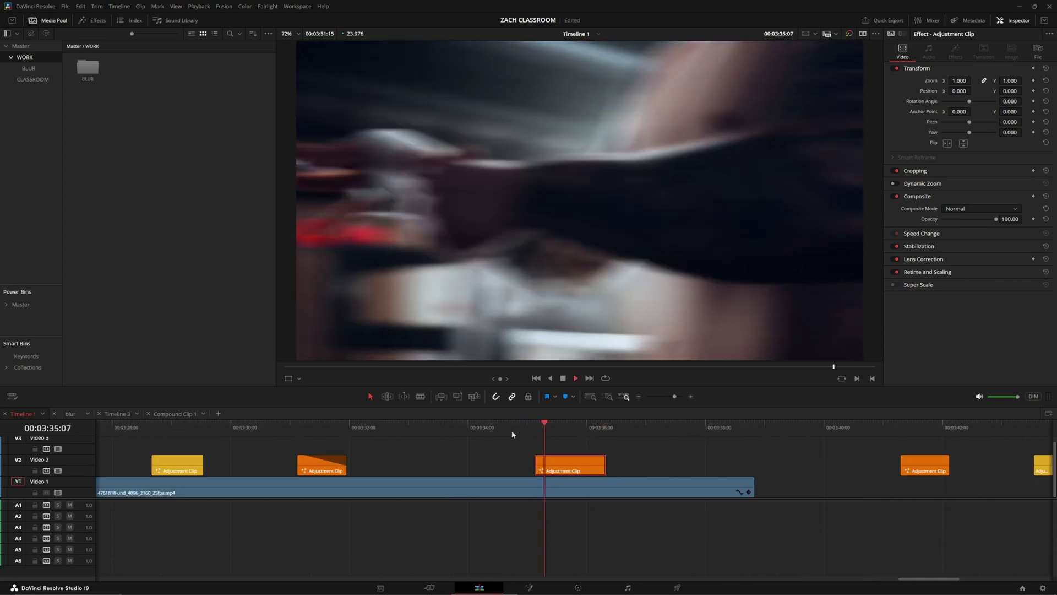
click(493, 427)
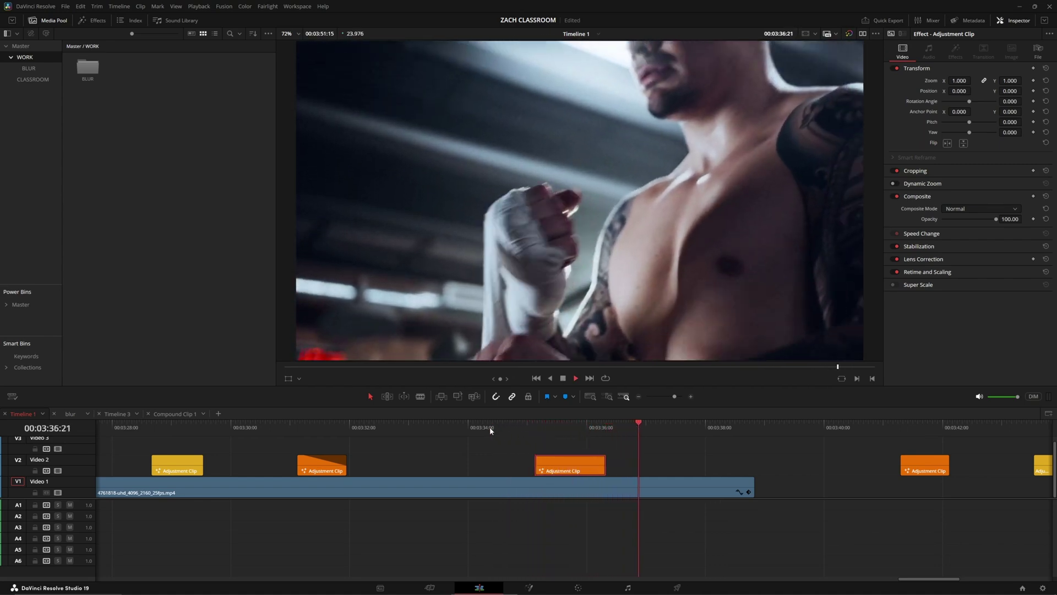
click(490, 427)
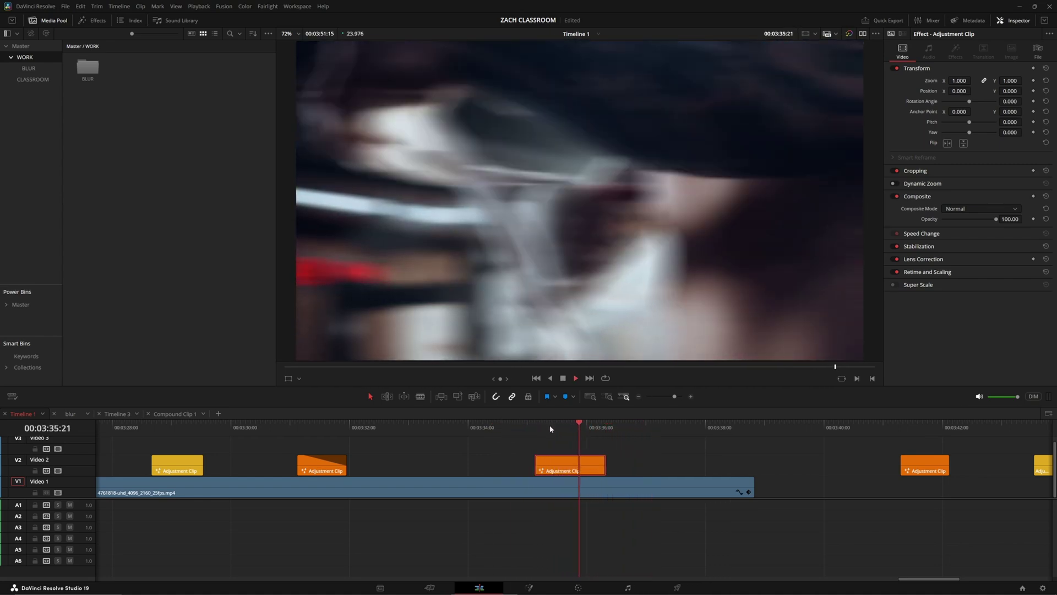
drag(570, 466, 743, 465)
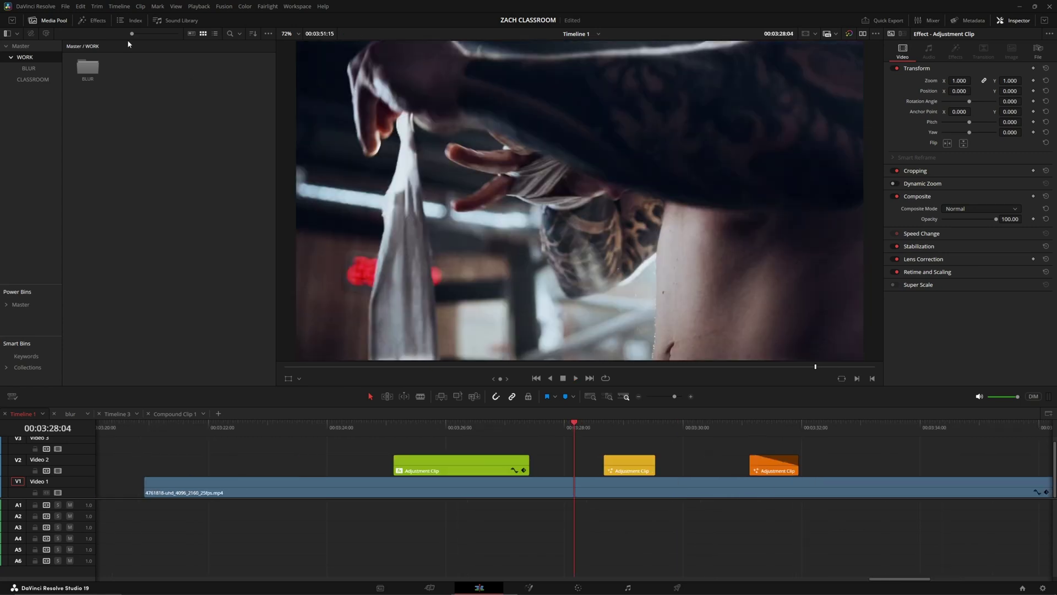
Step: Search the effects library for "ADJUST" to locate the Adjustment Clip effect, and clear the search
click(94, 21)
click(246, 34)
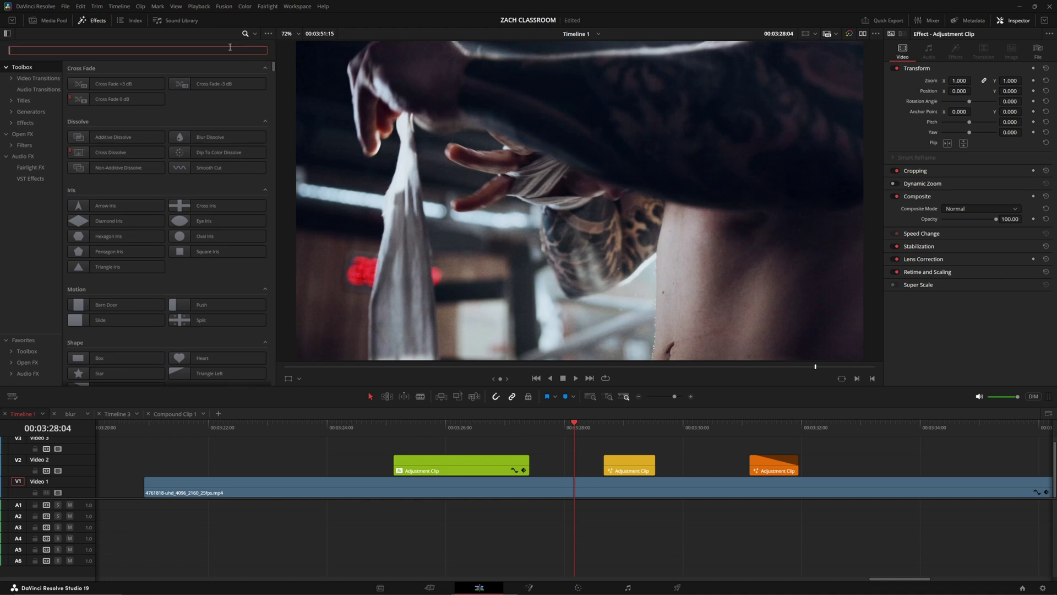
text(ADJUST)
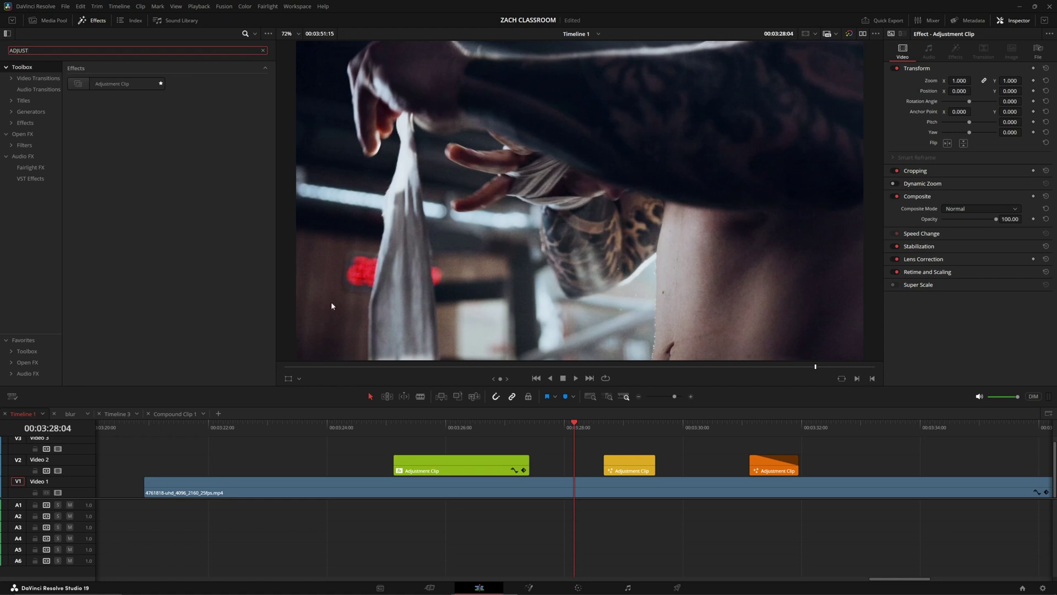
click(263, 50)
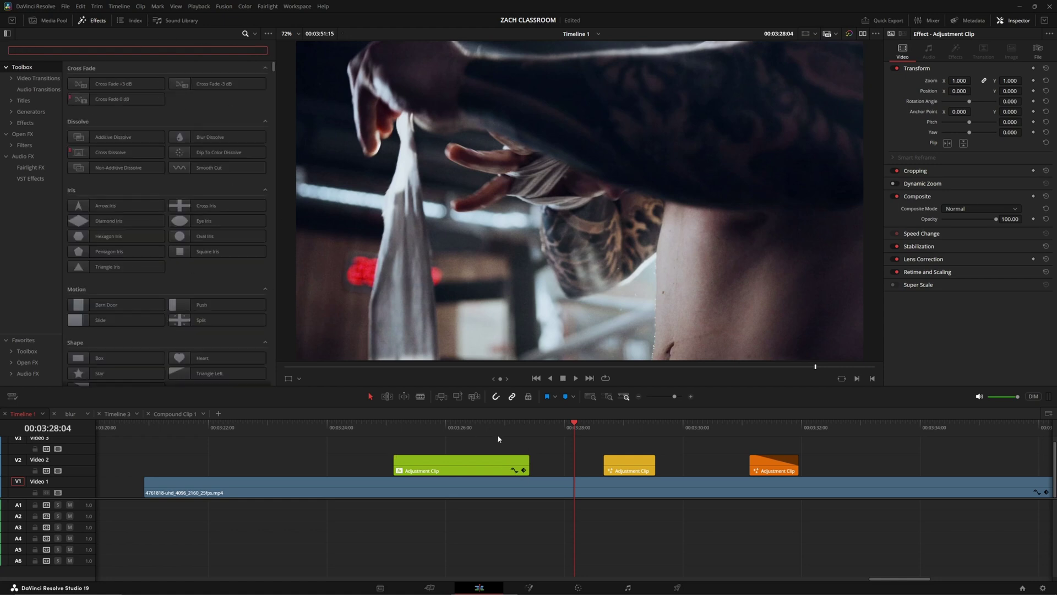
Step: Remove the Directional Blur effect from the green adjustment clip, with the playhead at 00:03:25:19
drag(474, 422, 433, 425)
click(955, 52)
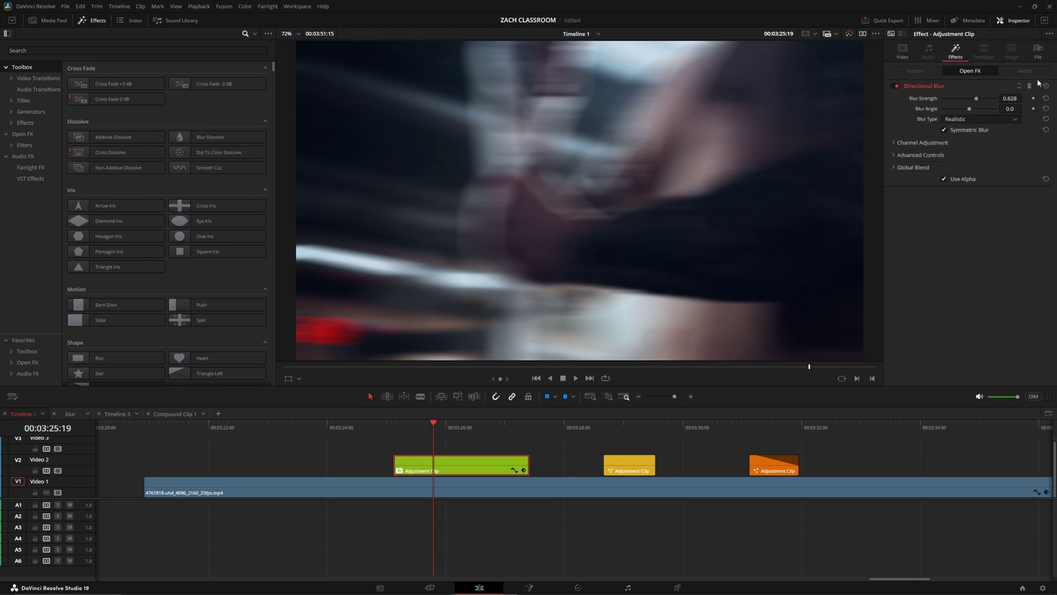
click(1029, 85)
Step: Apply a new Directional Blur to the green adjustment clip with blur angle 0.0 and blur strength 0.682
click(135, 50)
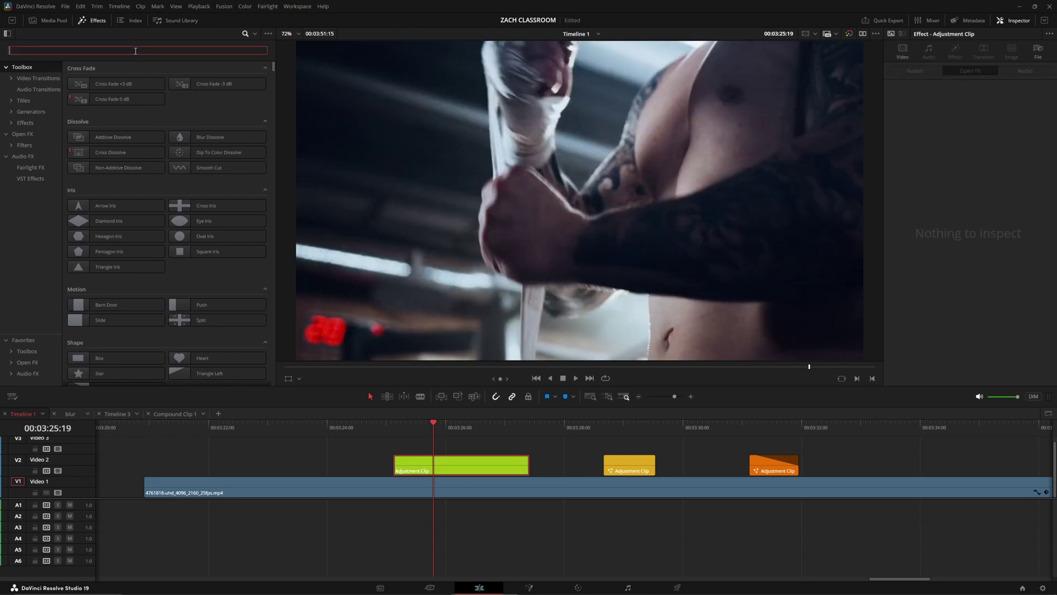
text(DIRECT)
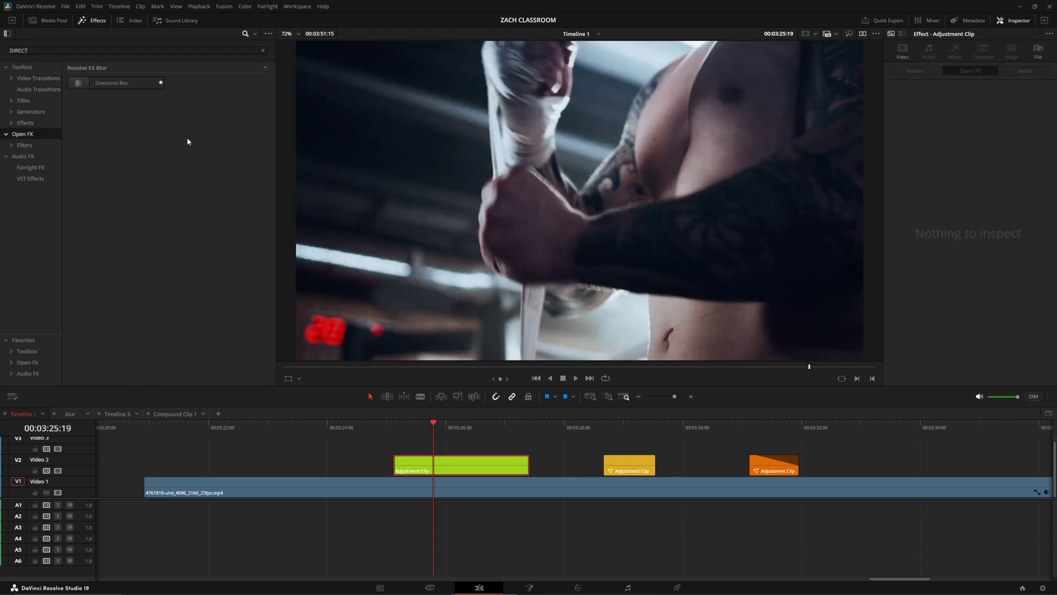
drag(121, 83, 471, 459)
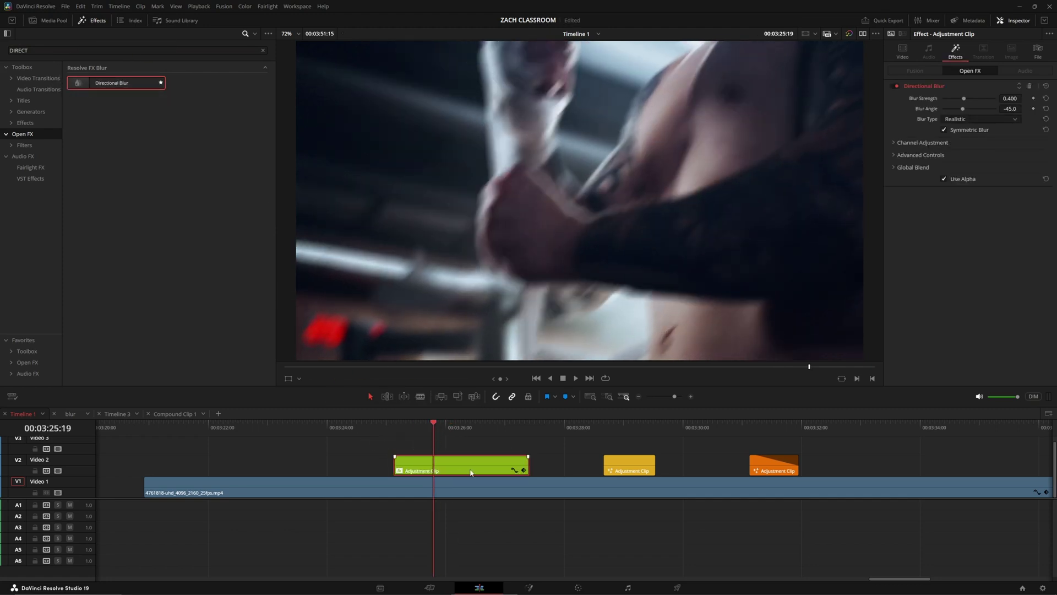
drag(1009, 108, 978, 102)
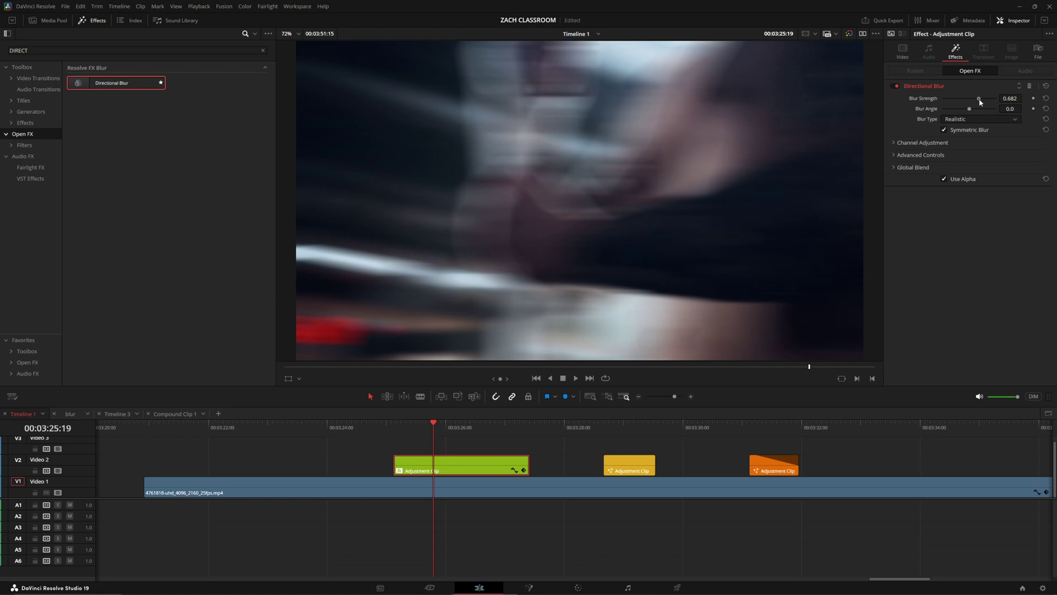
Step: Split the green adjustment clip at every frame from 00:03:25:04 to 00:03:26:14 and delete the unsplit remainder
scroll(609, 524, up, 5)
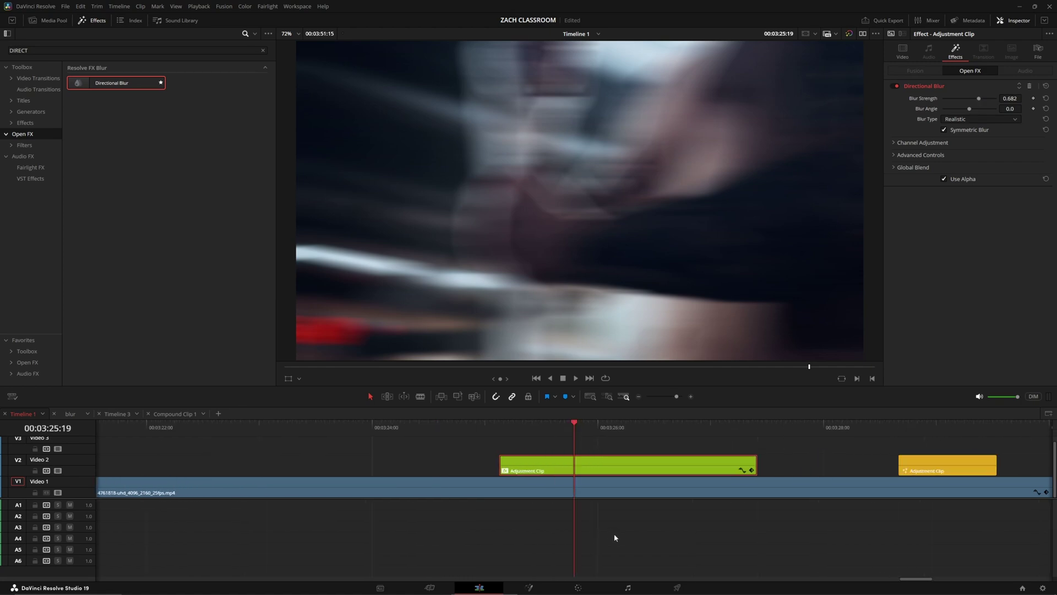
drag(573, 439, 538, 463)
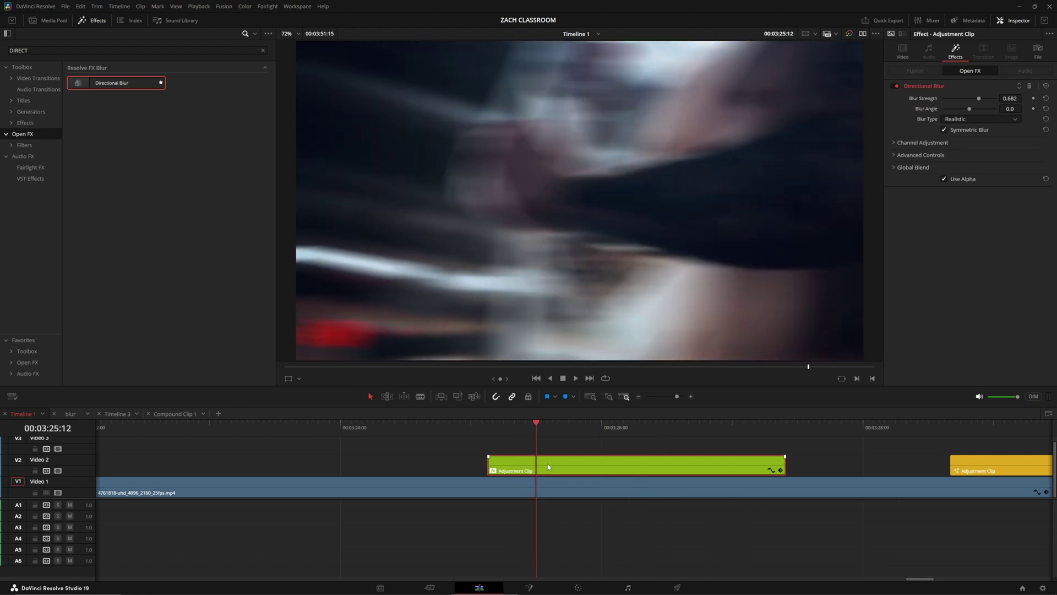
click(47, 505)
click(420, 397)
drag(537, 427, 490, 434)
key(Right)
key(ctrl+b)
key(Right)
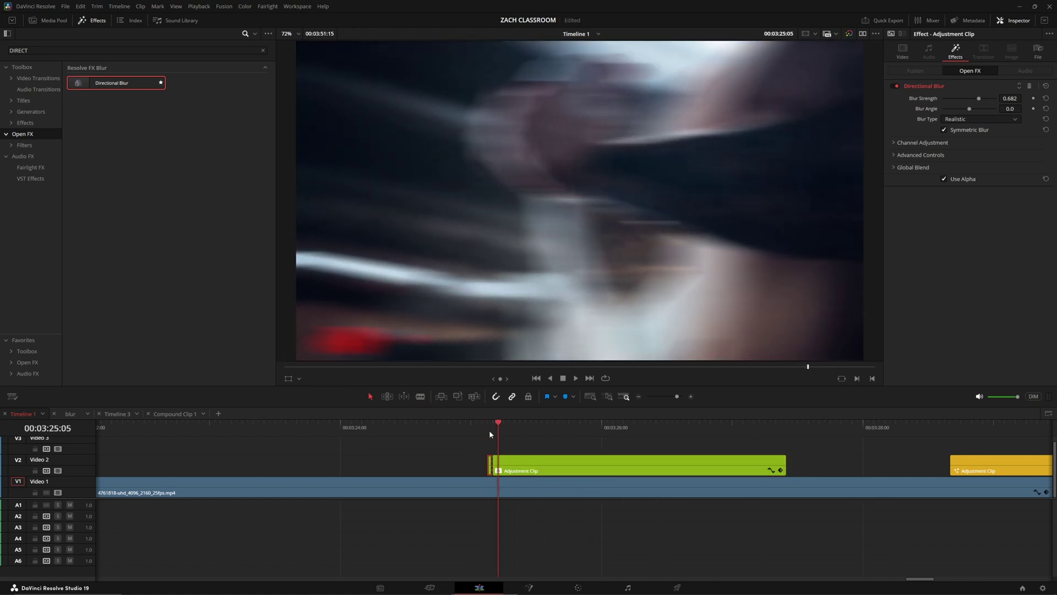
key(ctrl+b)
key(Right)
key(ctrl+b)
key(Right)
key(ctrl+b)
key(Right)
key(ctrl+b)
key(Right)
key(ctrl+b)
key(Right)
key(ctrl+b)
key(Right)
key(ctrl+b)
key(Right)
key(ctrl+b)
key(Right)
key(ctrl+b)
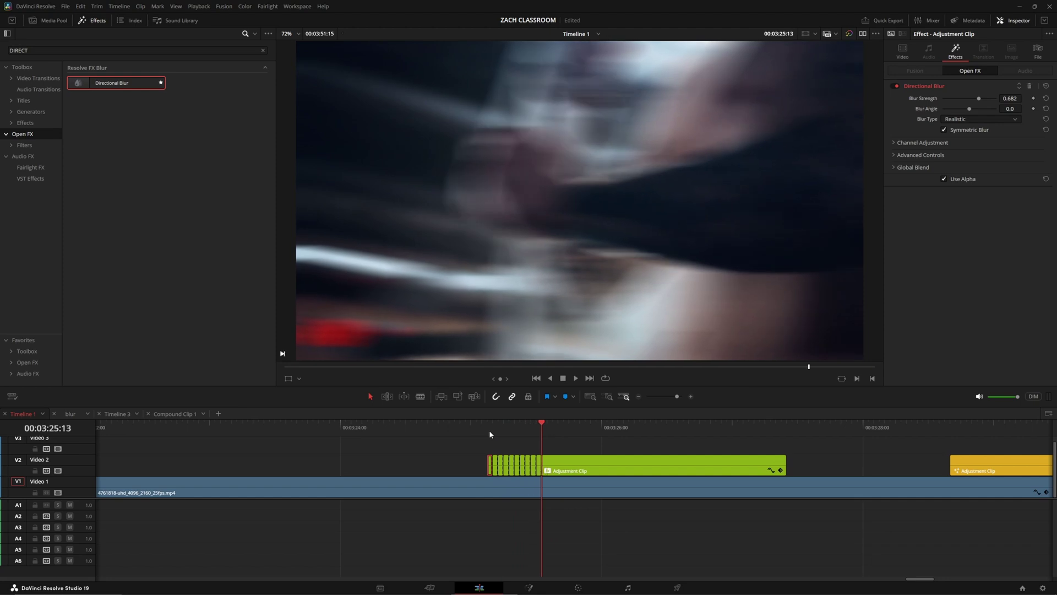
key(Right)
key(ctrl+b)
key(Right)
key(ctrl+b)
key(Right)
key(ctrl+b)
key(Right)
key(ctrl+b)
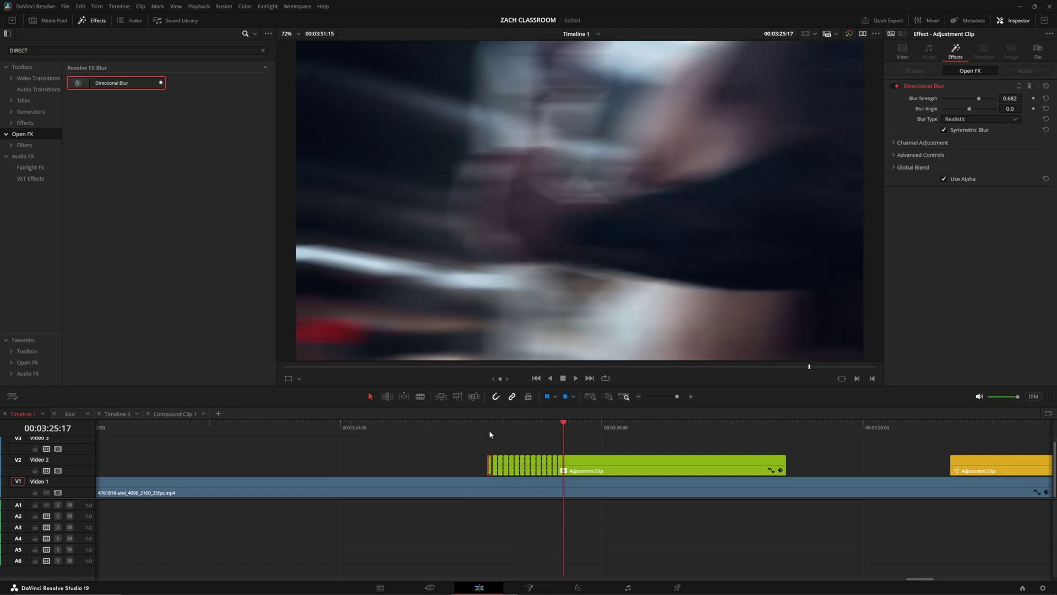
key(Right)
key(ctrl+b)
key(Right)
key(ctrl+b)
key(Right)
key(ctrl+b)
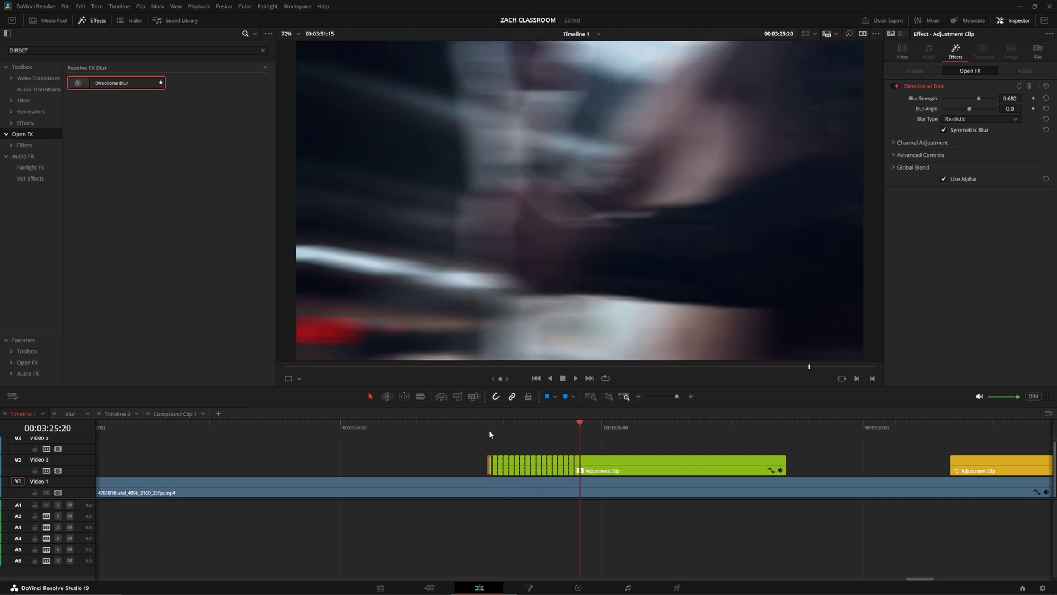
key(Right)
key(ctrl+b)
key(Right)
key(ctrl+b)
key(Right)
key(ctrl+b)
key(Right)
key(ctrl+b)
key(Right)
key(ctrl+b)
key(Right)
key(ctrl+b)
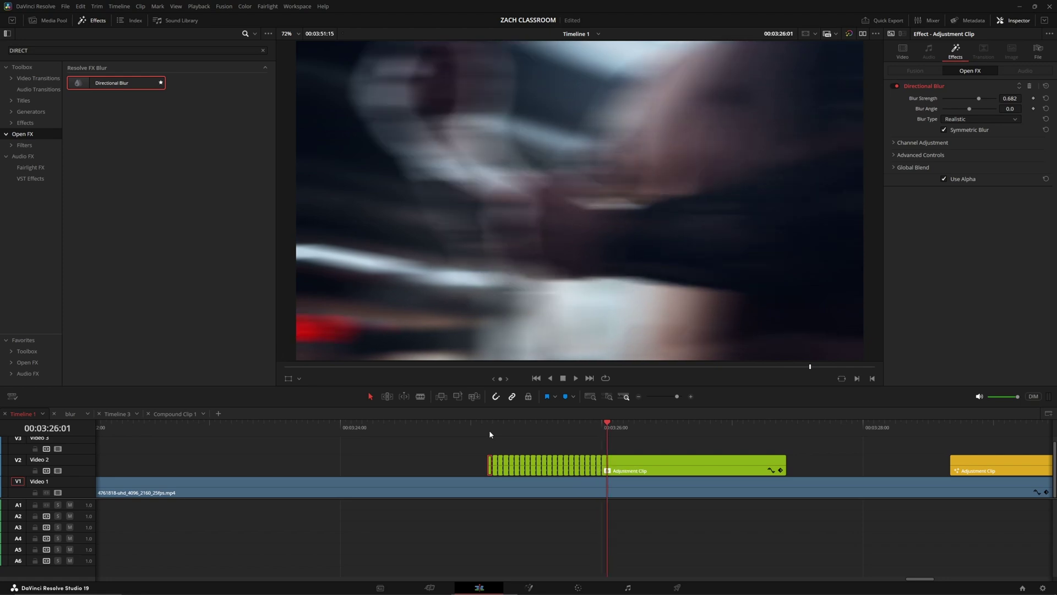
key(Right)
key(ctrl+b)
key(Right)
key(ctrl+b)
key(Right)
key(ctrl+b)
key(Right)
key(ctrl+b)
key(Right)
key(ctrl+b)
key(Right)
key(ctrl+b)
key(Right)
key(ctrl+b)
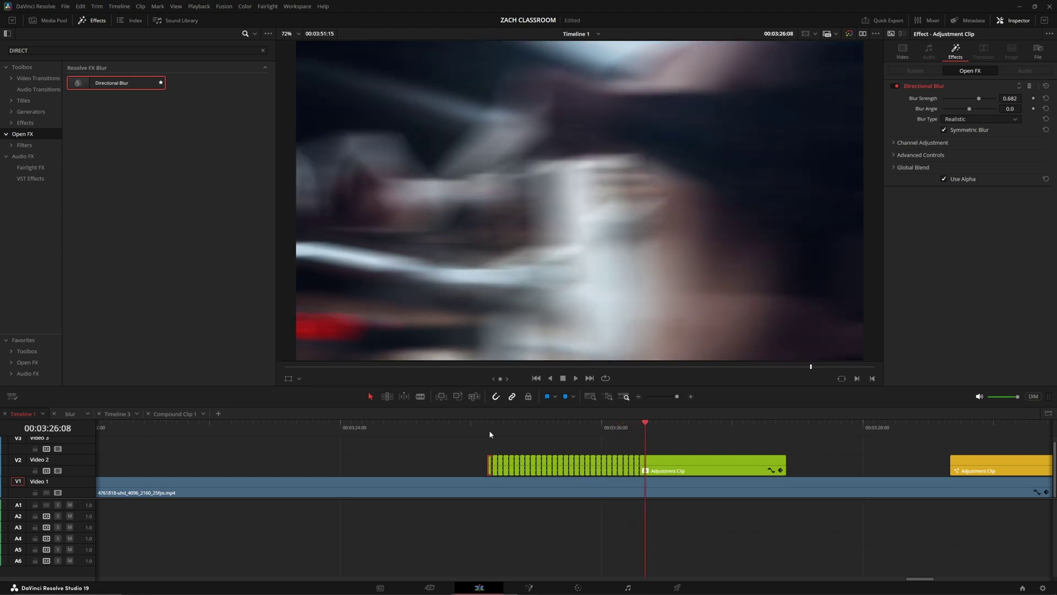
key(Right)
key(ctrl+b)
key(Right)
key(ctrl+b)
key(Right)
key(ctrl+b)
key(Right)
key(ctrl+b)
key(Right)
key(ctrl+b)
key(Right)
key(ctrl+b)
click(707, 463)
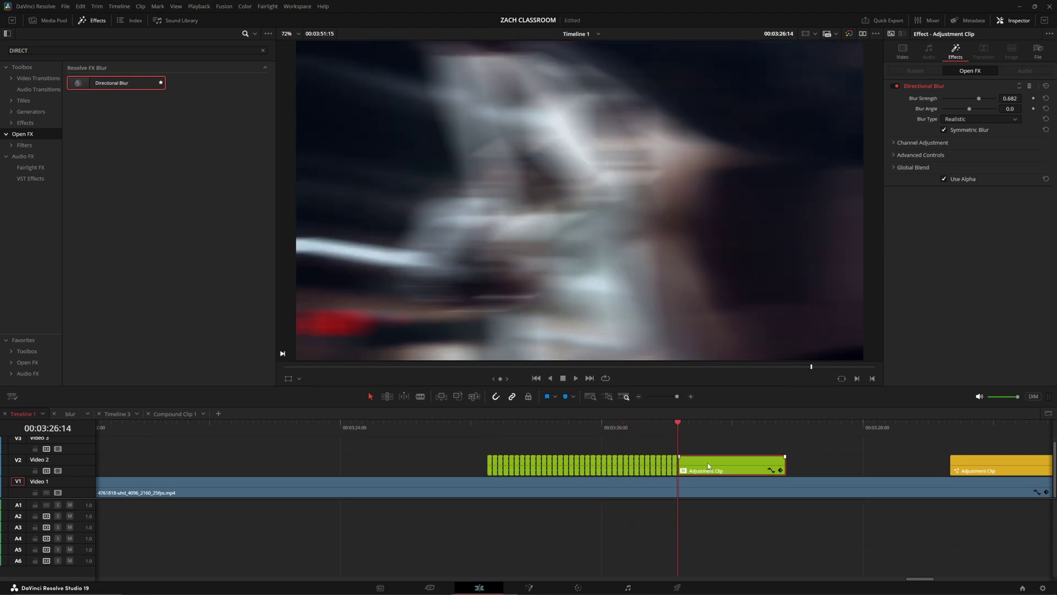
key(BackSpace)
Step: Delete every second one-frame piece of the green adjustment clip, starting with the second piece
scroll(660, 479, up, 5)
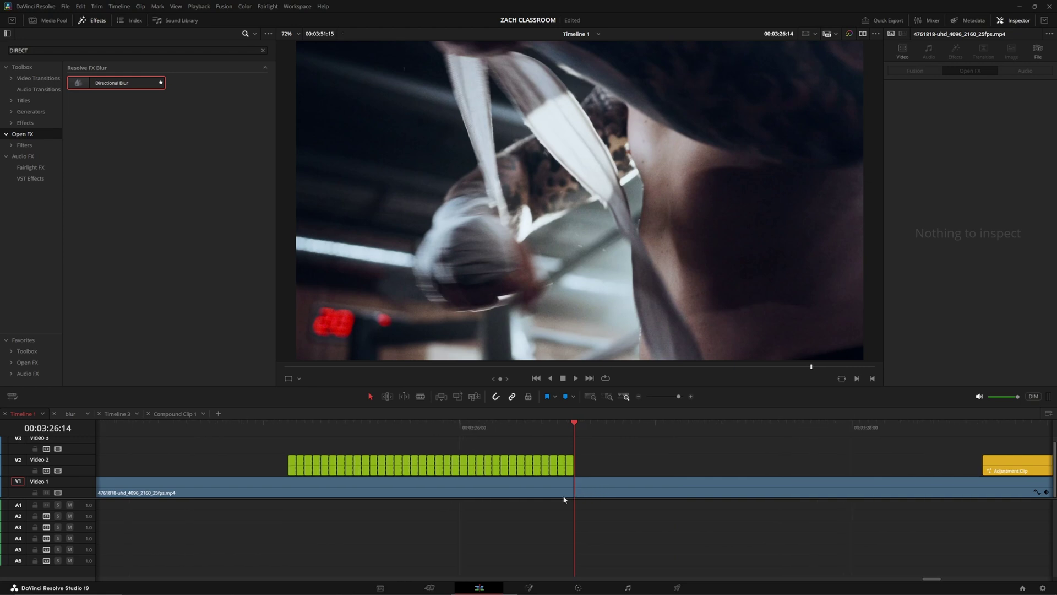
ctrl+click(278, 468)
ctrl+click(284, 465)
ctrl+click(292, 465)
ctrl+click(301, 465)
ctrl+click(310, 465)
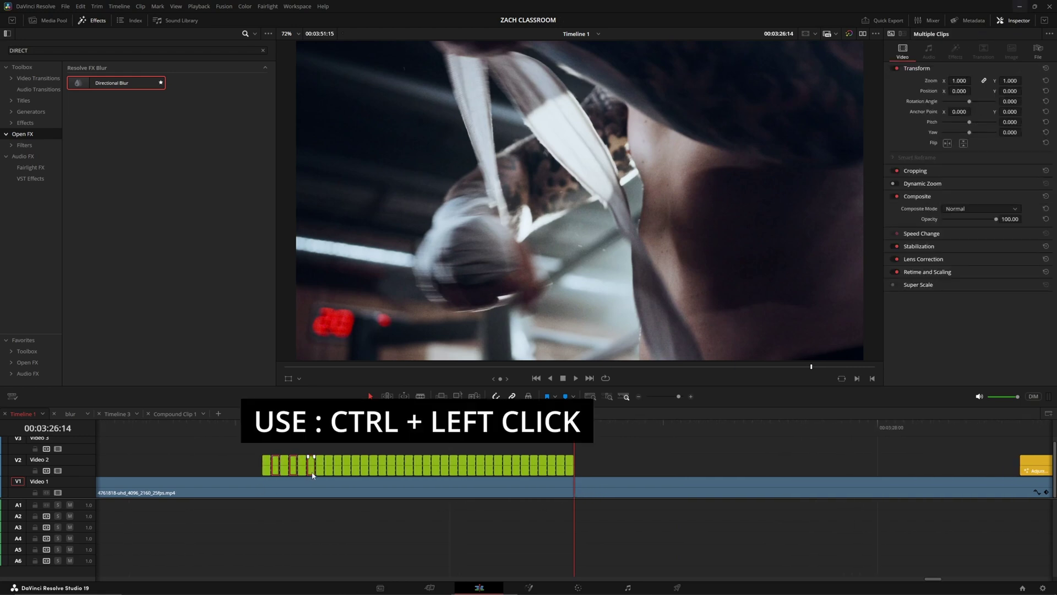
ctrl+click(319, 465)
ctrl+click(327, 466)
ctrl+click(337, 465)
ctrl+click(345, 465)
ctrl+click(384, 468)
ctrl+click(393, 468)
ctrl+click(401, 468)
ctrl+click(410, 468)
ctrl+click(419, 468)
ctrl+click(428, 468)
ctrl+click(437, 468)
ctrl+click(445, 468)
ctrl+click(453, 468)
ctrl+click(471, 468)
ctrl+click(489, 468)
ctrl+click(507, 468)
ctrl+click(524, 468)
ctrl+click(542, 468)
ctrl+click(561, 468)
key(Delete)
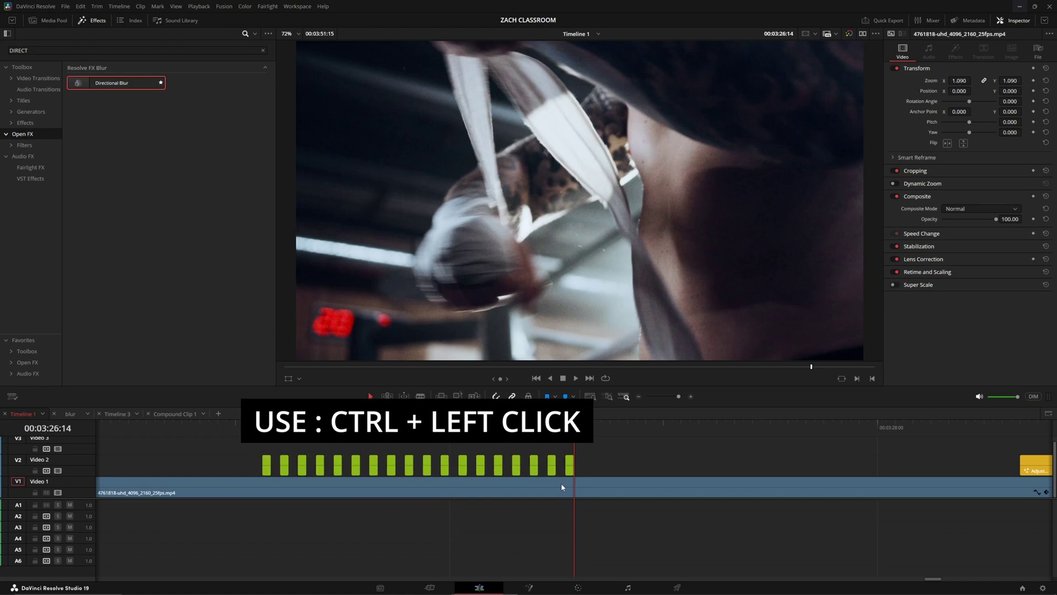
Step: Play the footage through the spaced green adjustment pieces to check the flickering blur
click(165, 425)
key(space)
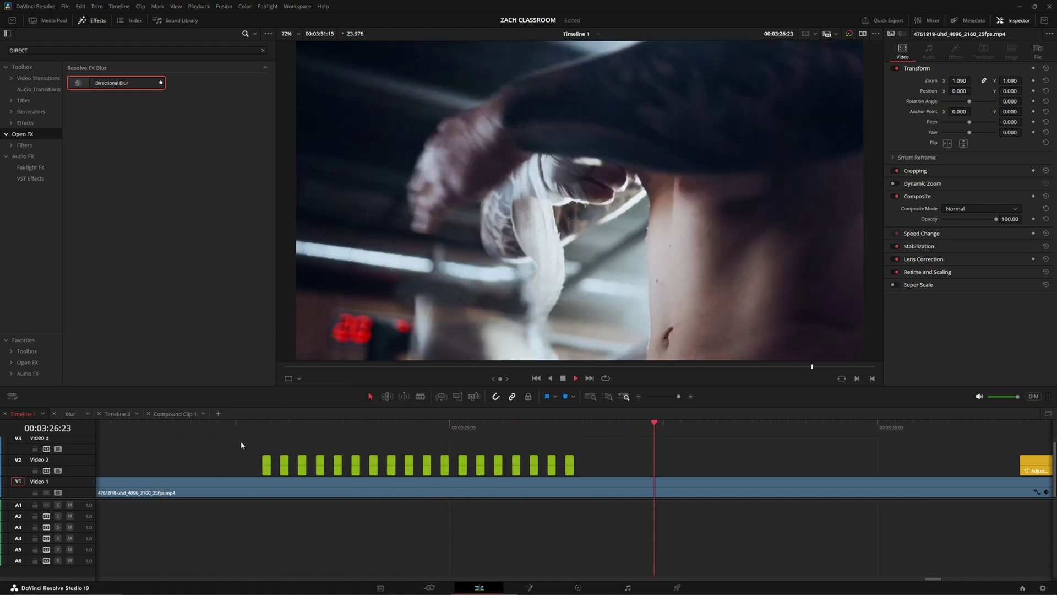
click(233, 429)
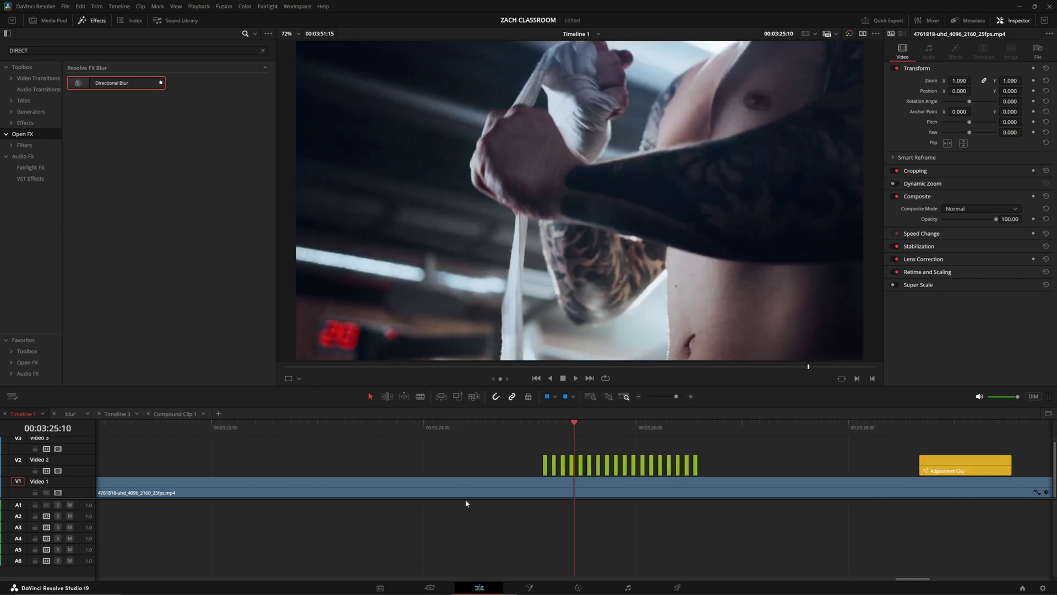
Step: Combine all the spaced green adjustment pieces into a compound clip named BASS SHAKE
scroll(465, 504, up, 2)
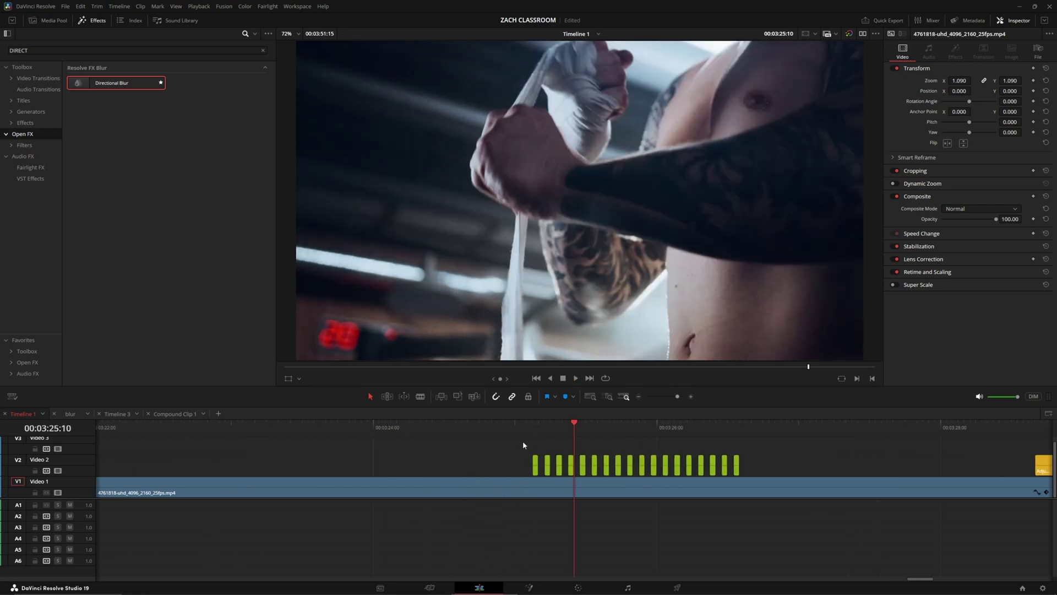
drag(508, 439, 766, 464)
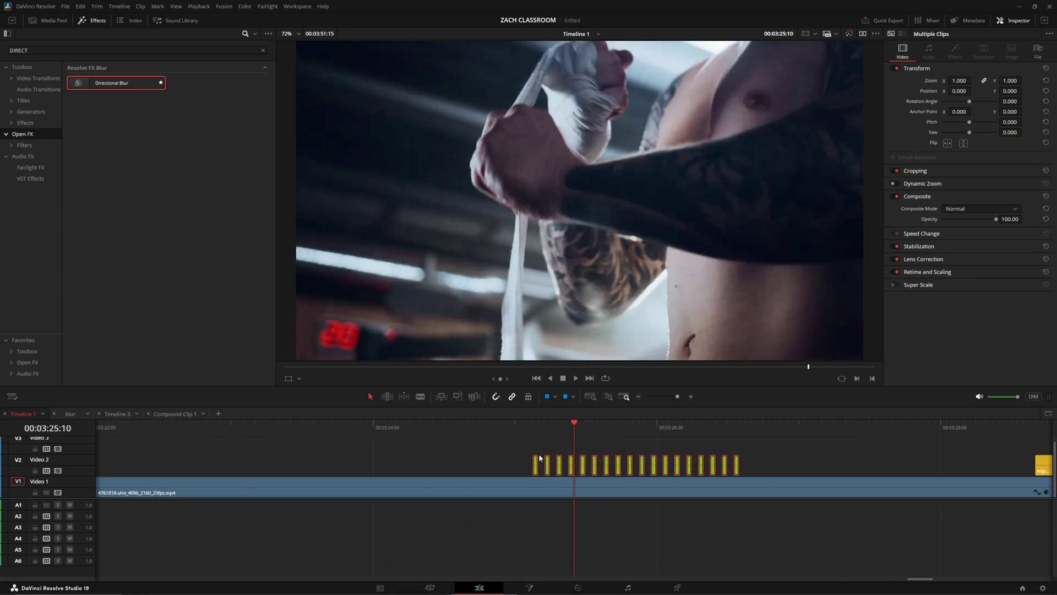
right_click(535, 467)
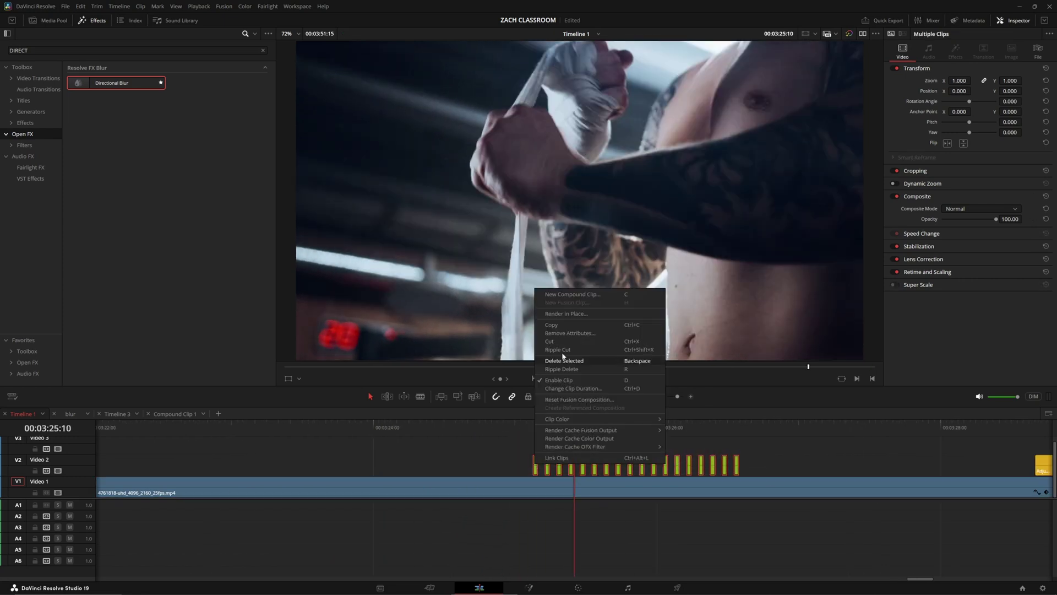
click(569, 295)
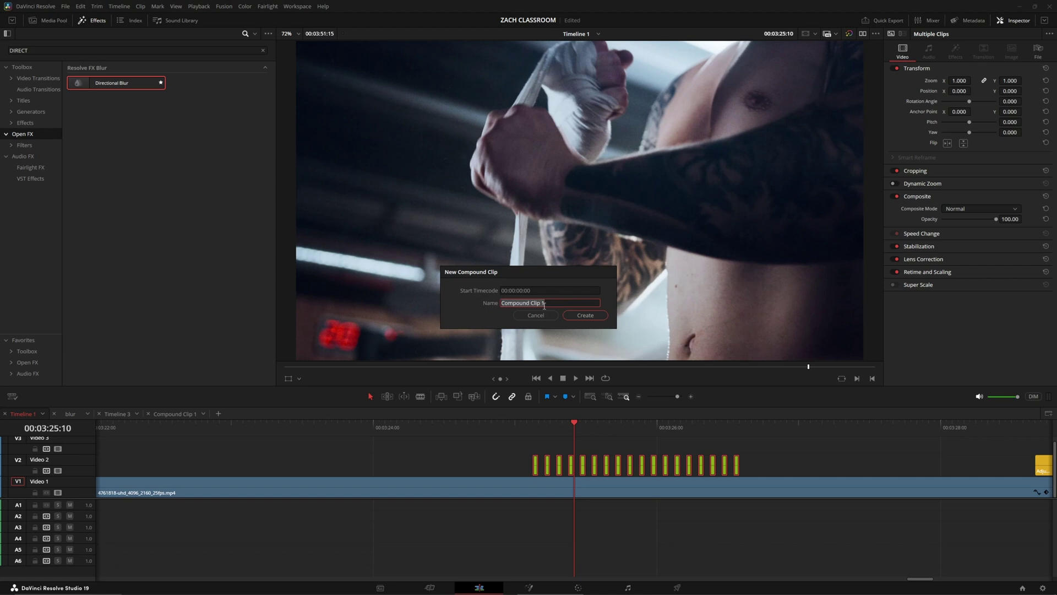
text(BASS SHAKE)
key(Return)
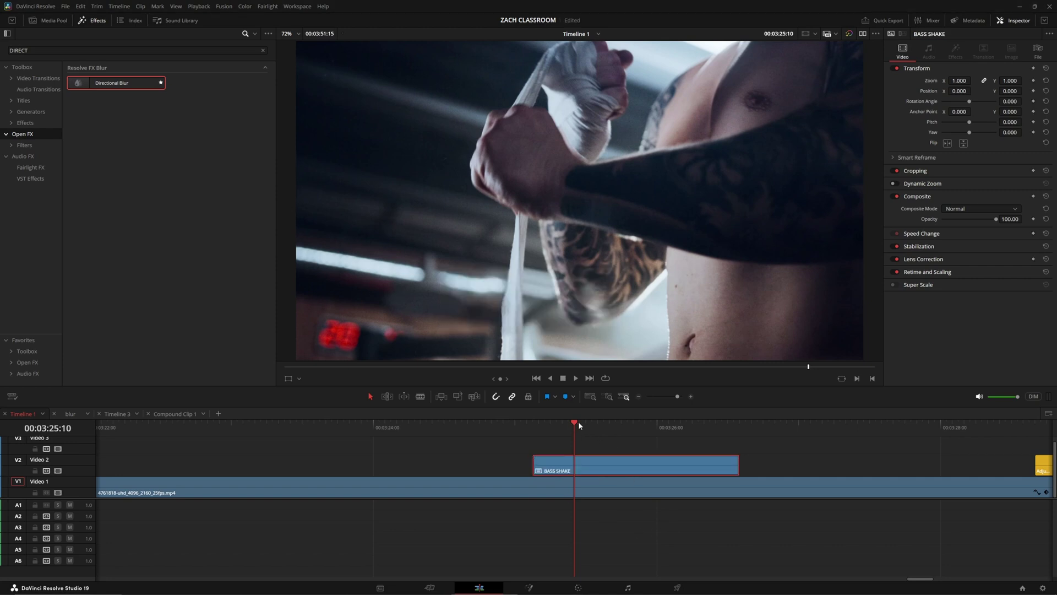
drag(578, 421, 549, 455)
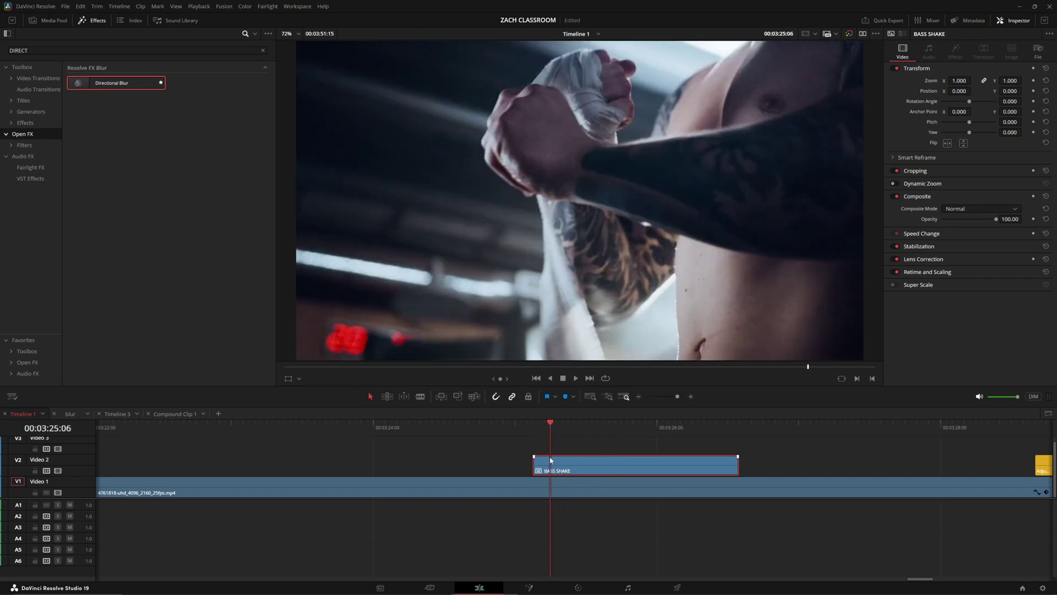
Step: Open the BASS SHAKE compound clip in its own timeline and place that timeline directly after Timeline 1 in the timeline order
right_click(604, 467)
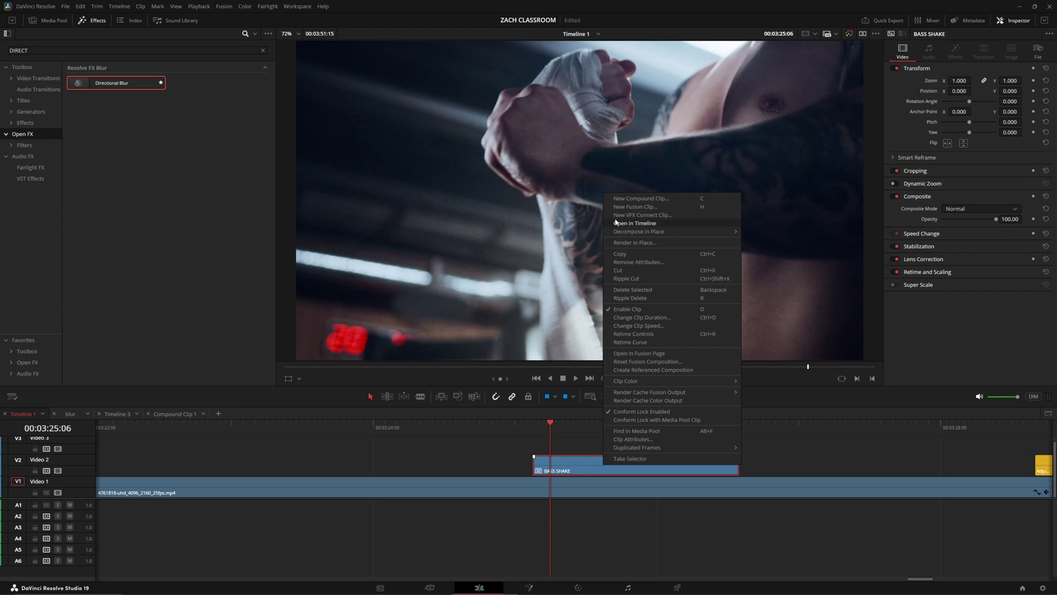
click(633, 223)
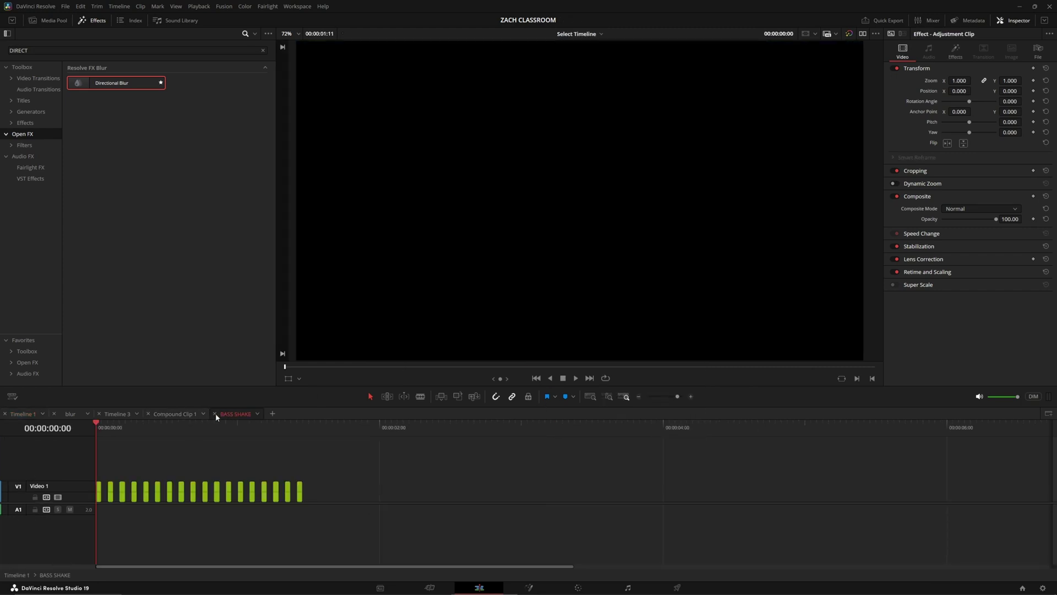
drag(216, 417, 72, 414)
click(11, 397)
click(11, 397)
click(11, 397)
drag(97, 441, 191, 442)
Step: Copy all the green pieces and paste them three times in sequence, continuing the one-frame spacing up to 00:00:05:23
drag(358, 478, 92, 500)
click(301, 427)
drag(301, 429, 309, 432)
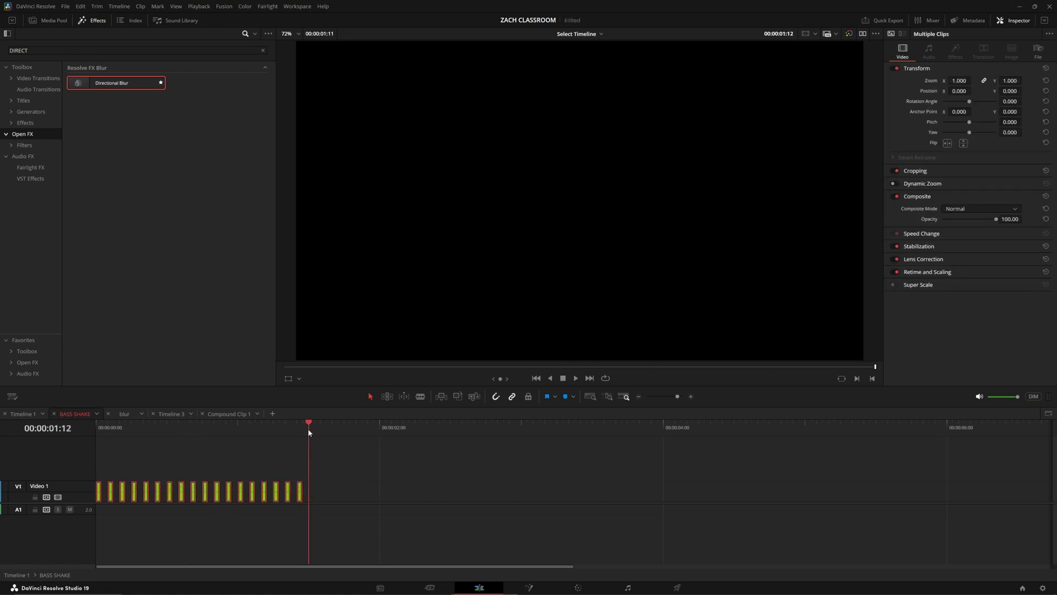
key(ctrl+v)
drag(515, 431, 522, 433)
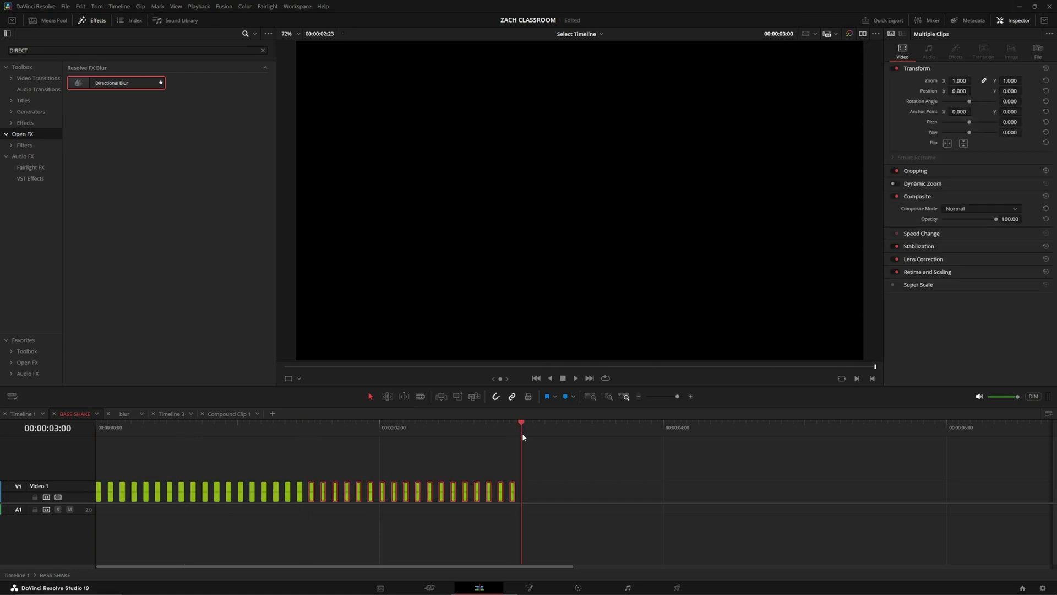
key(ctrl+v)
click(765, 481)
key(ctrl+v)
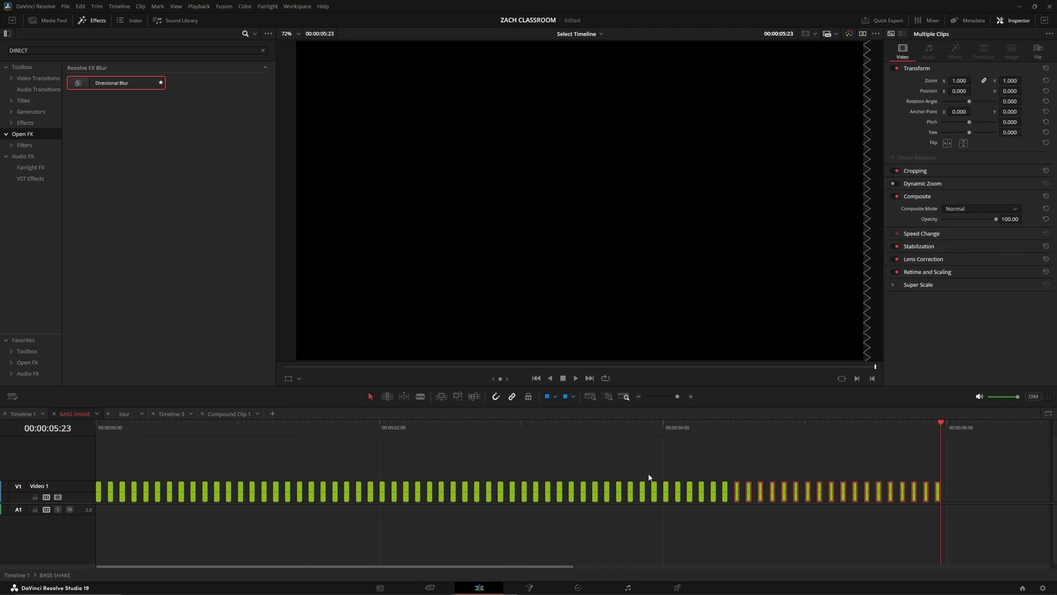
Step: Return to Timeline 1, extend the end of the BASS SHAKE clip to about 00:03:27:12 and review the blur
click(27, 415)
scroll(594, 502, down, 4)
scroll(593, 502, up, 3)
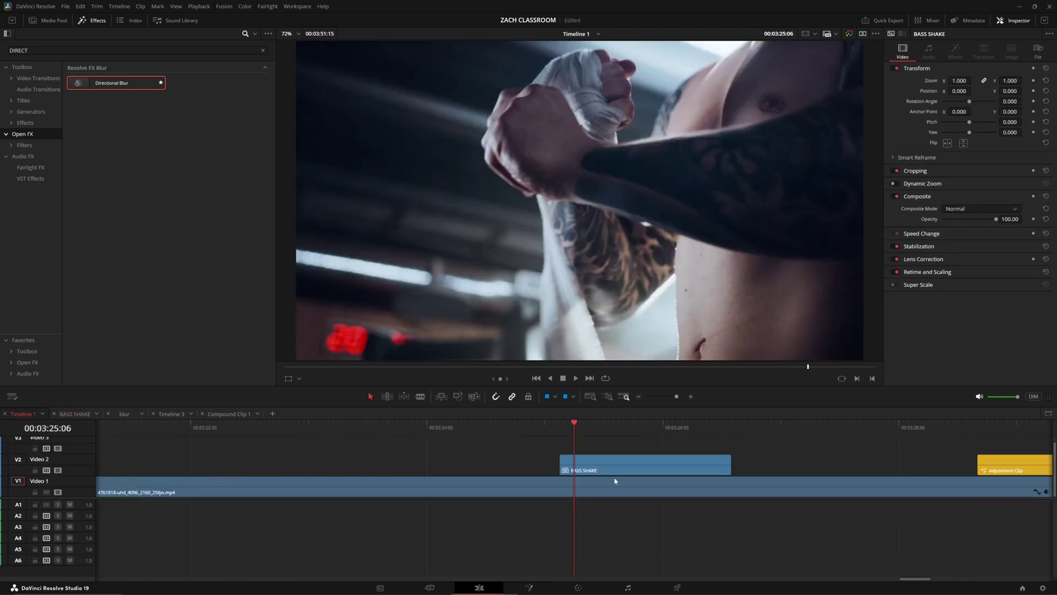
drag(735, 462, 840, 463)
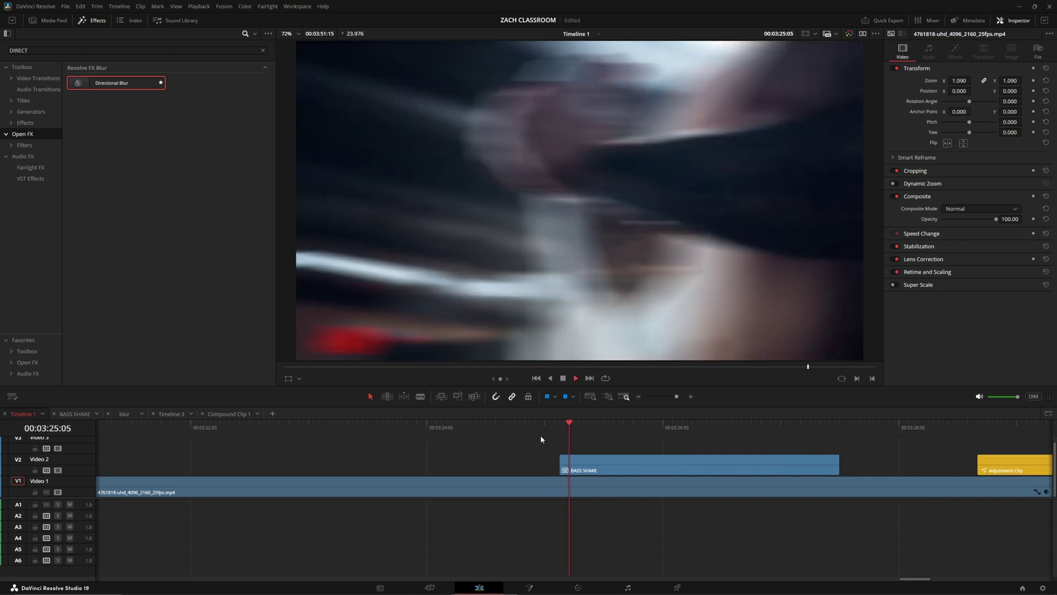
key(space)
drag(567, 429, 663, 432)
Step: Move the BASS SHAKE clip slightly earlier and set its clip color to Lime
scroll(644, 473, down, 5)
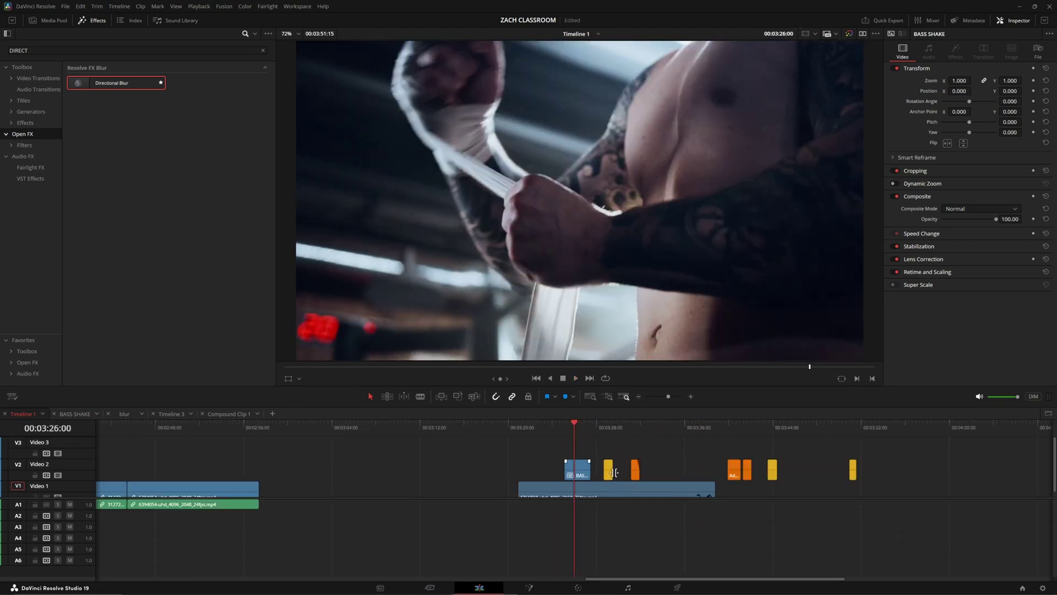
scroll(633, 481, up, 5)
drag(646, 476, 596, 474)
right_click(596, 473)
mouse_move(710, 387)
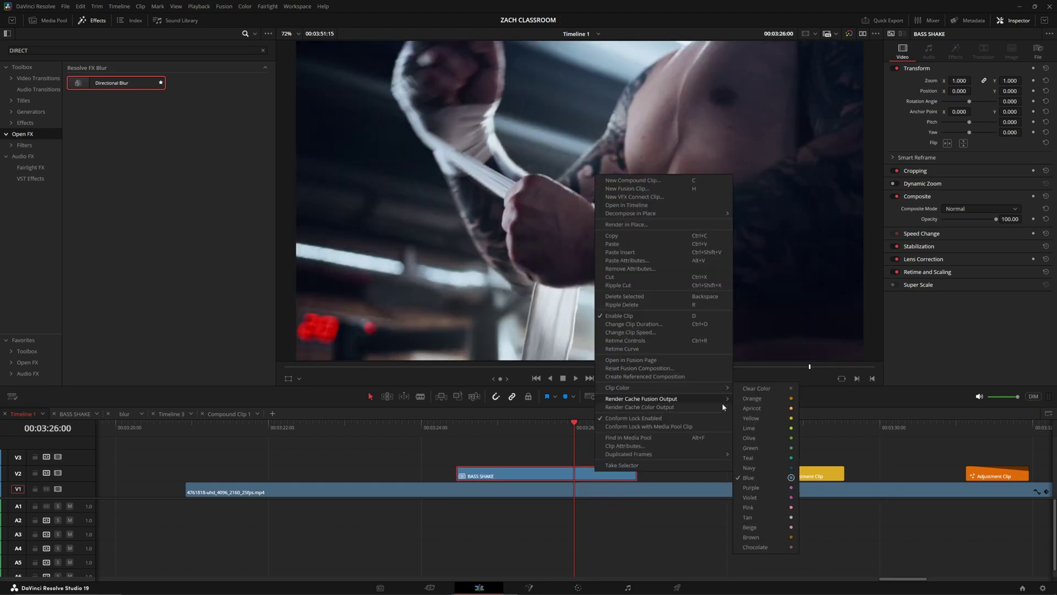
click(770, 420)
right_click(609, 475)
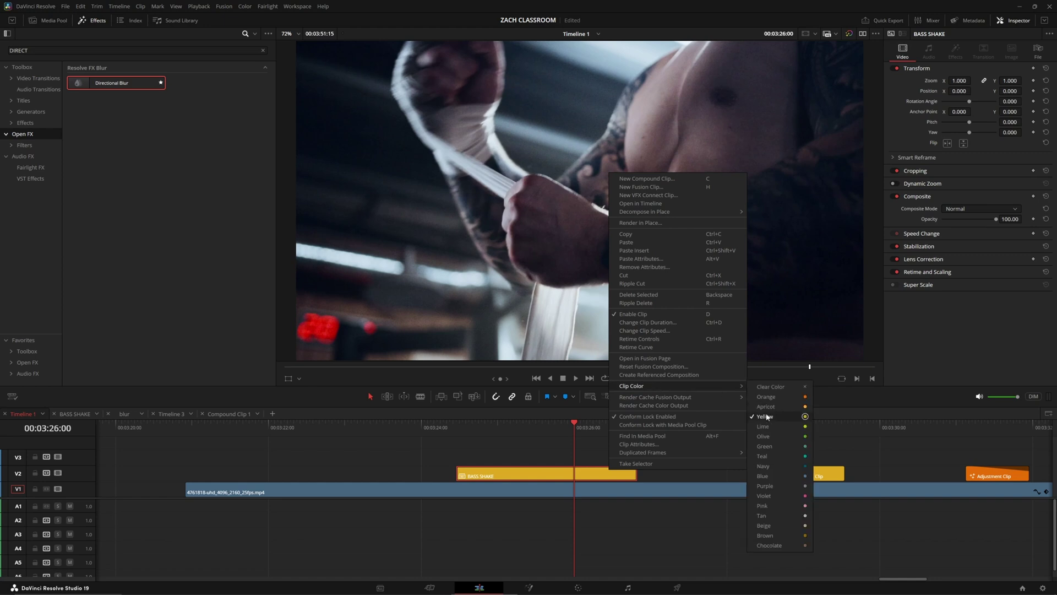
click(763, 426)
Step: Move BASS SHAKE and the nearest yellow adjustment clip earlier, and extend the yellow clip's start to about 00:03:26:13
click(711, 428)
drag(806, 472, 674, 472)
click(661, 428)
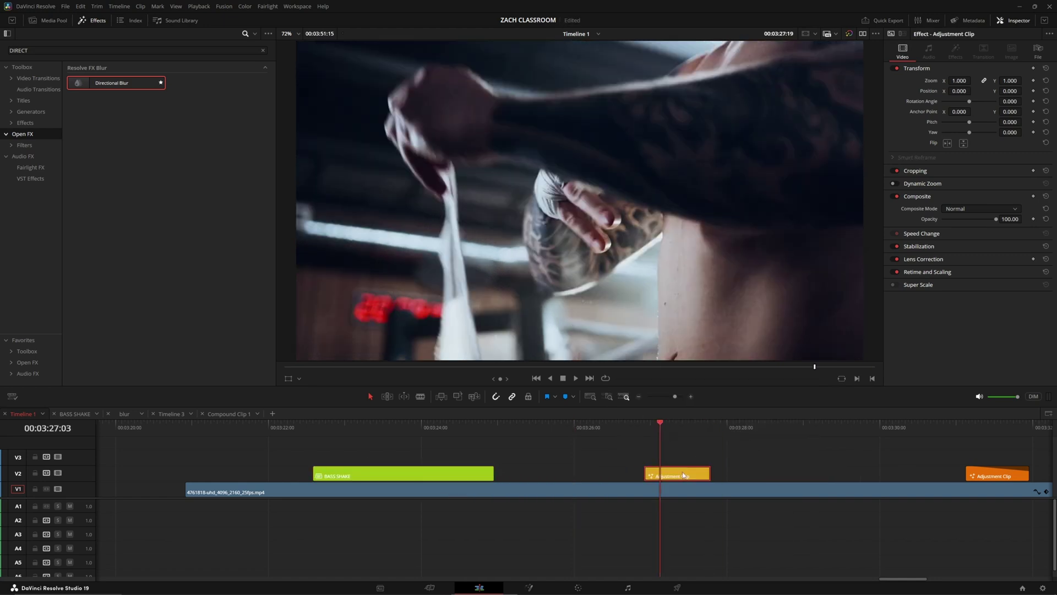
right_click(682, 472)
click(639, 437)
scroll(719, 454, up, 3)
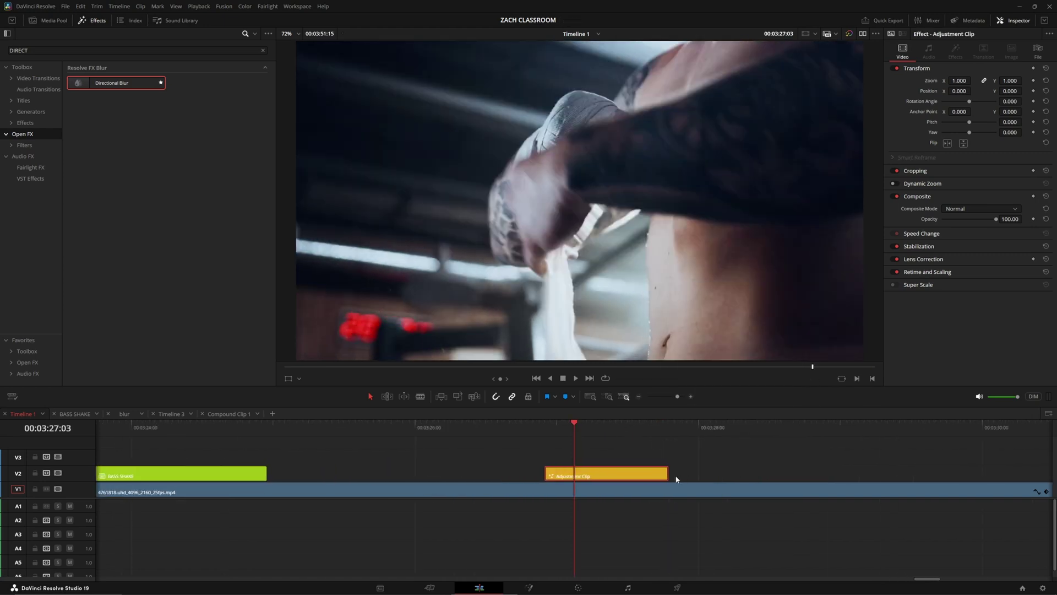
drag(546, 475, 493, 475)
Step: Open the yellow adjustment clip in Fusion and add a Directional Blur node between MediaIn1 and MediaOut1
right_click(567, 474)
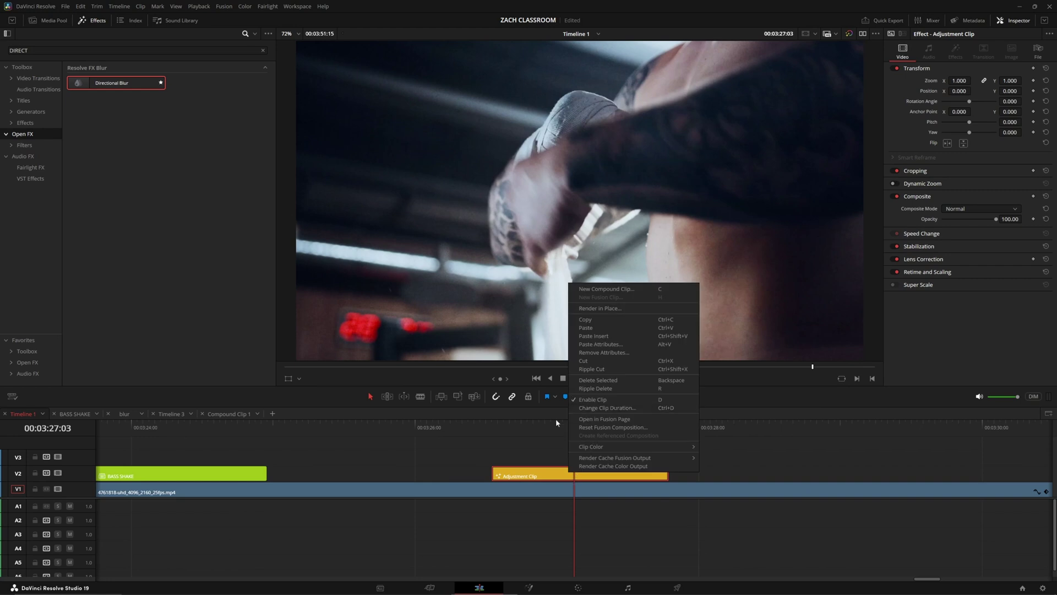
click(604, 419)
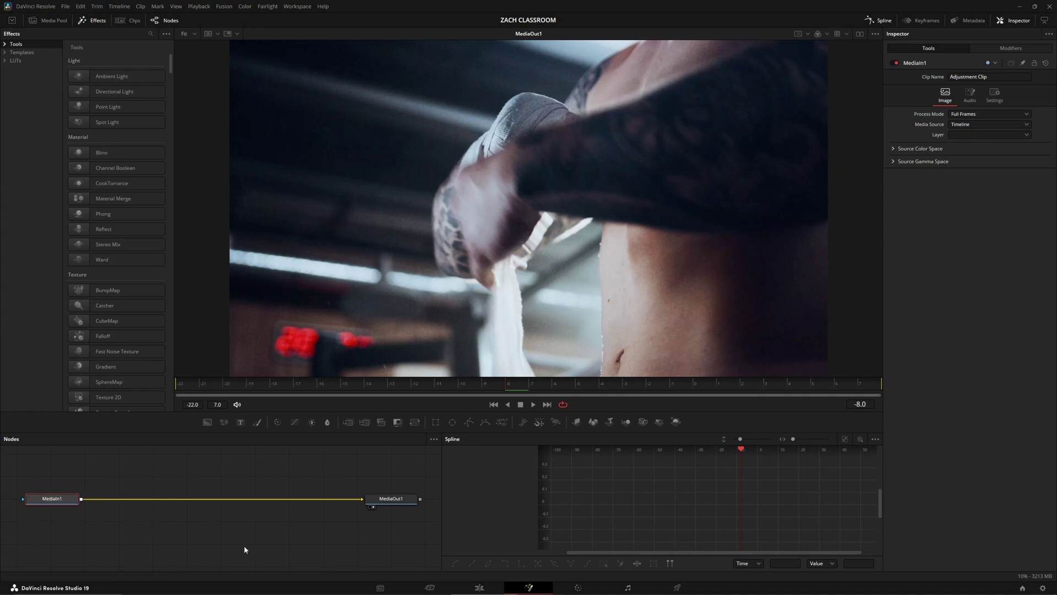
text(DIREC)
key(Return)
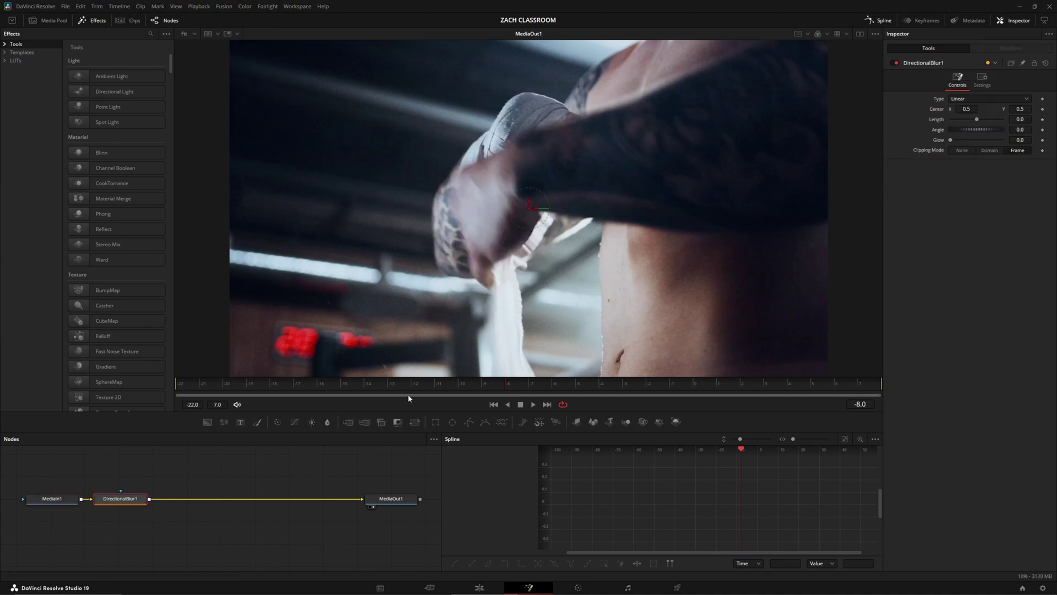
drag(126, 498, 248, 508)
Step: Modify the Directional Blur's length with Shake, using smoothness 0.001, minimum 0.0 and maximum 0.7, and review the motion
right_click(938, 122)
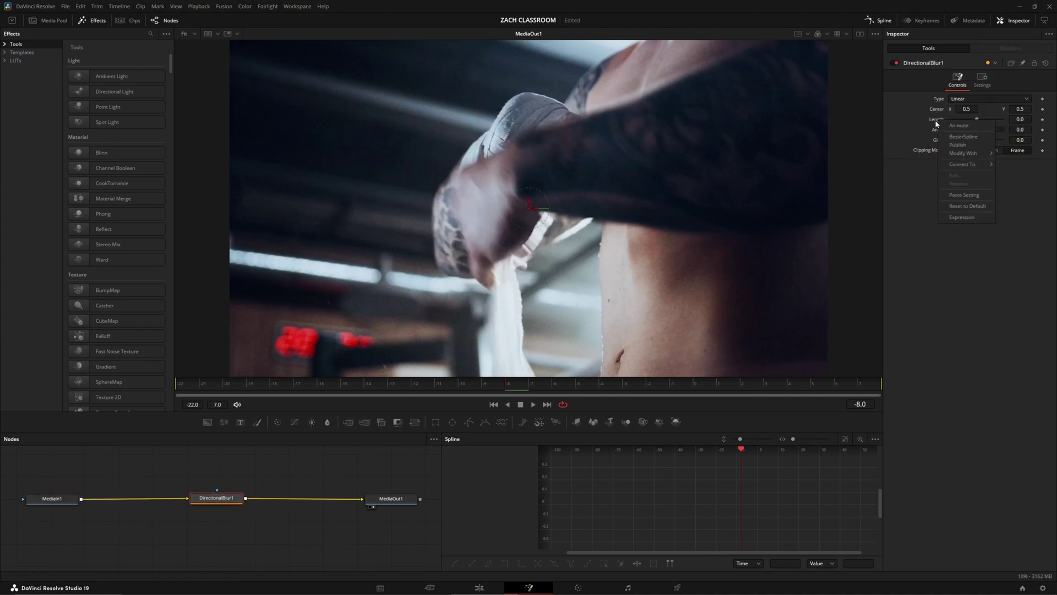
mouse_move(963, 154)
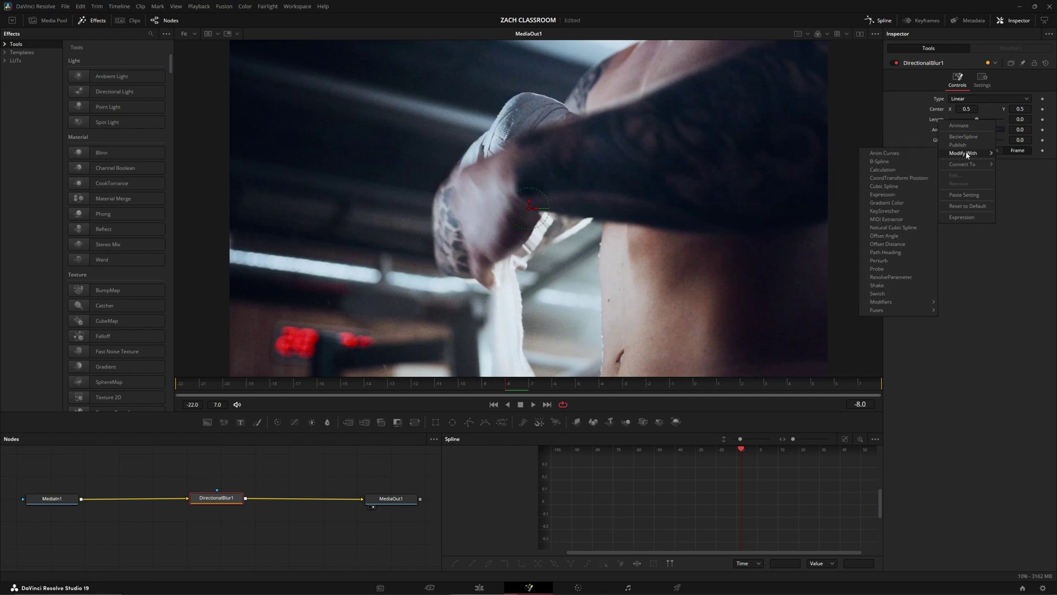
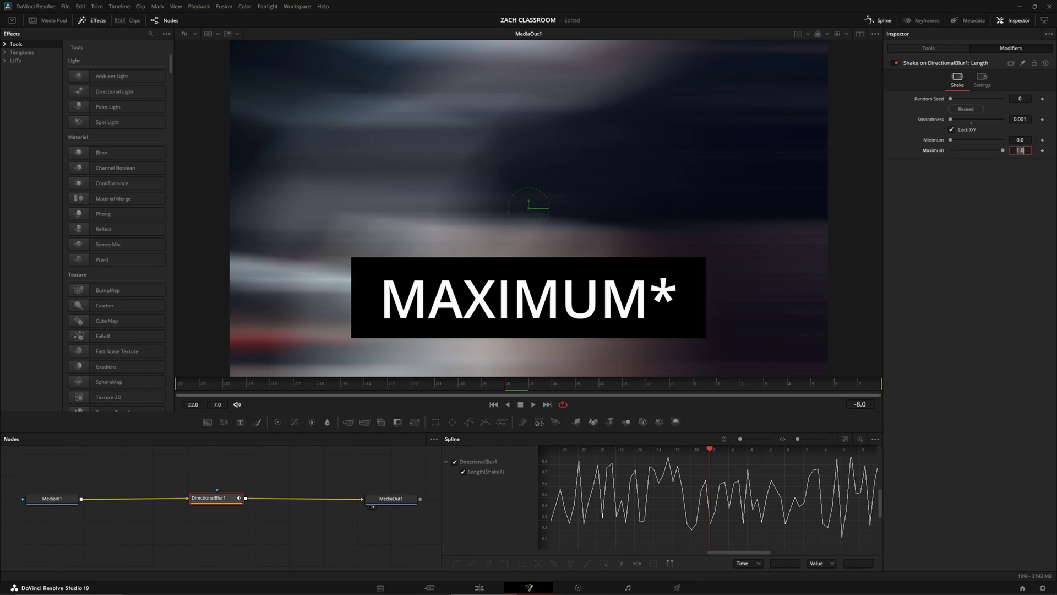
text(0.7)
key(Tab)
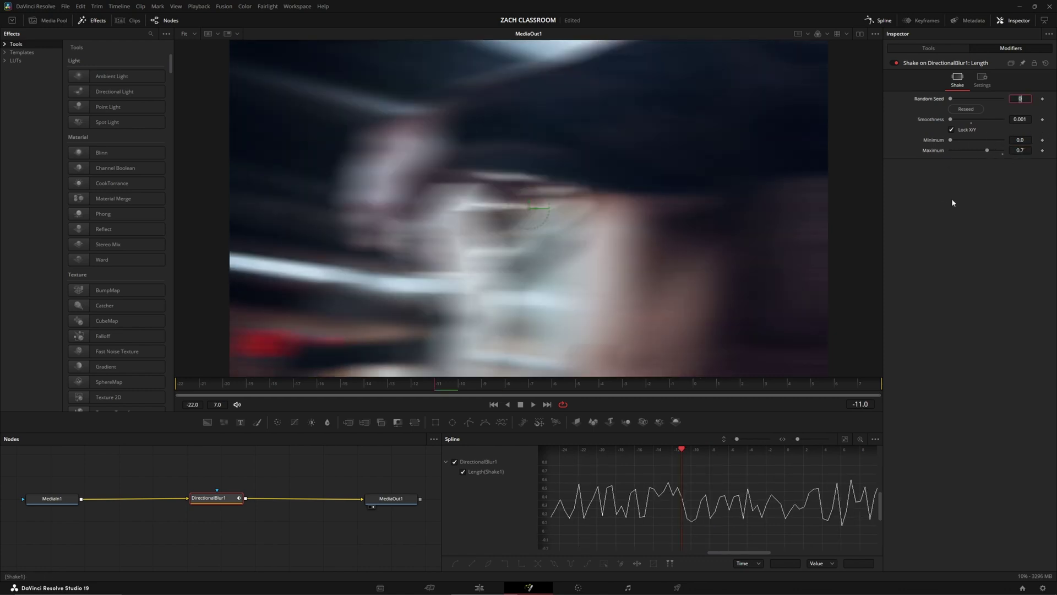
click(845, 439)
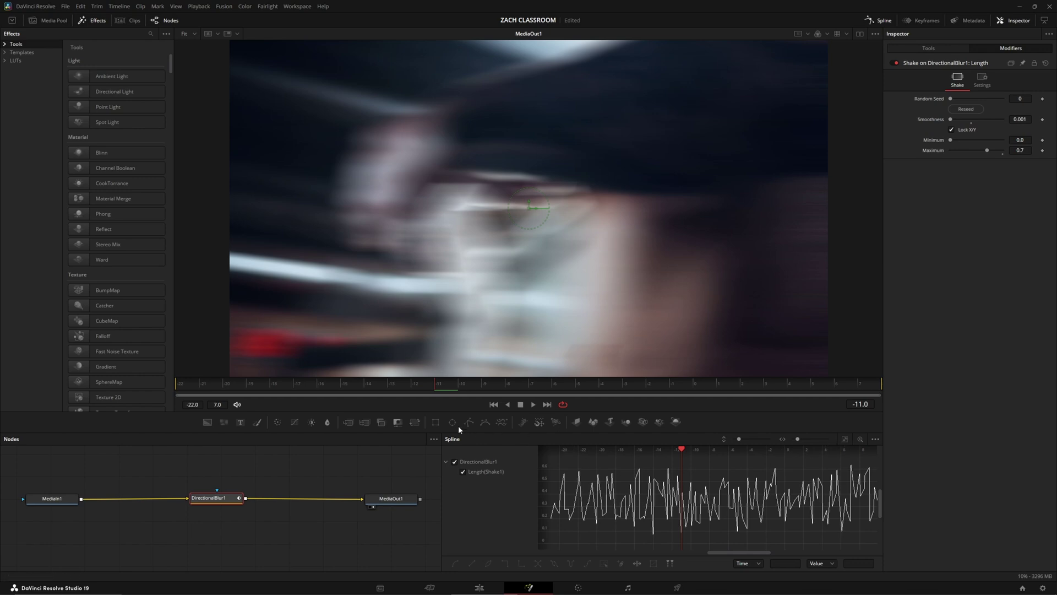
key(space)
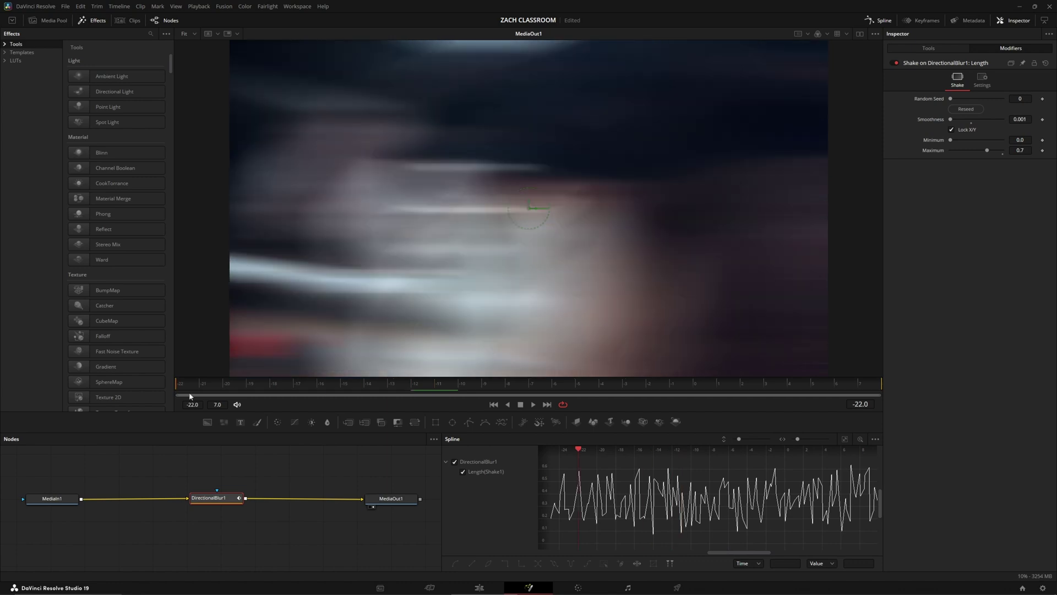
drag(802, 394, 887, 378)
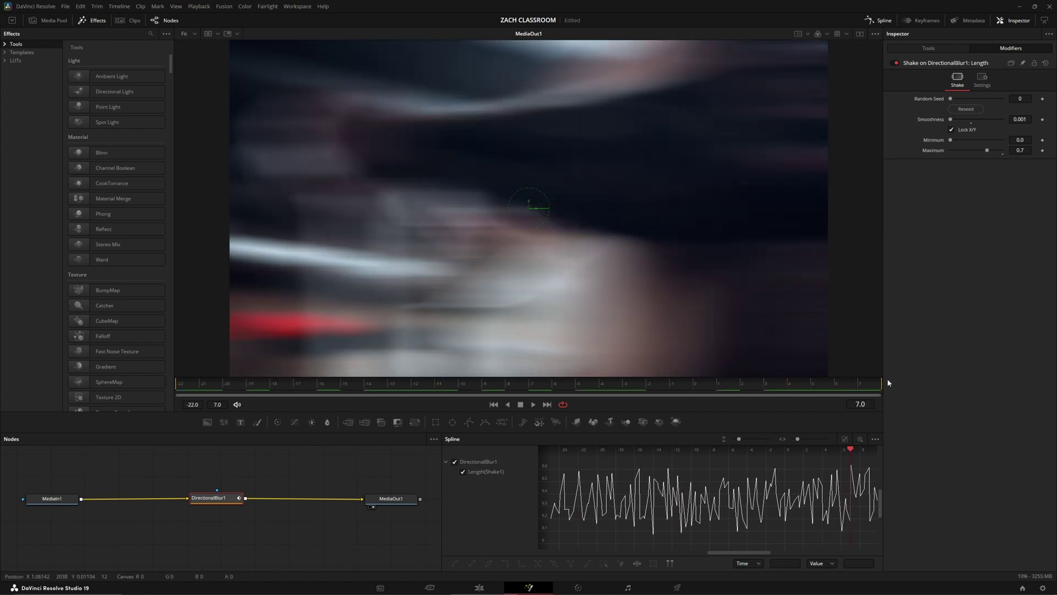
drag(744, 380, 438, 367)
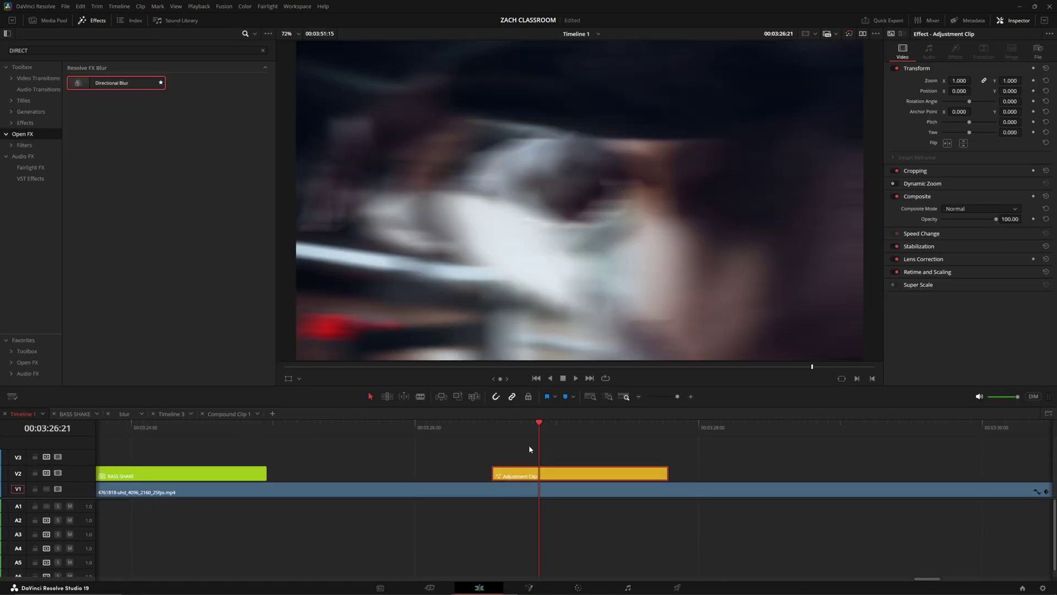
Step: Extend the yellow adjustment clip's end to about 00:03:27:22, reopen it in Fusion and review the blur over the longer range
click(500, 424)
drag(667, 473, 687, 465)
right_click(581, 480)
click(622, 430)
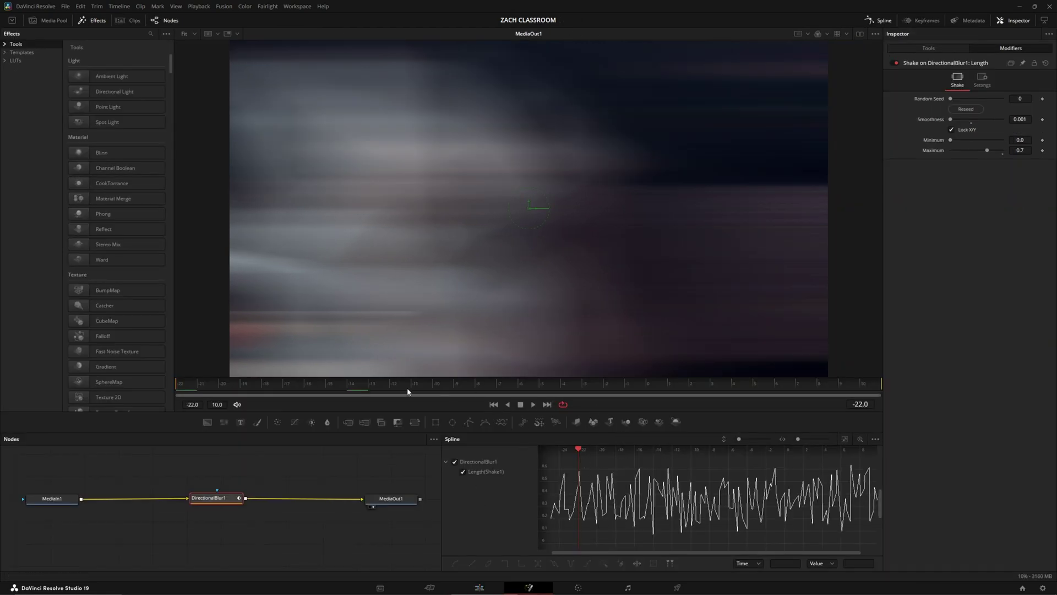
click(501, 386)
drag(501, 389, 457, 380)
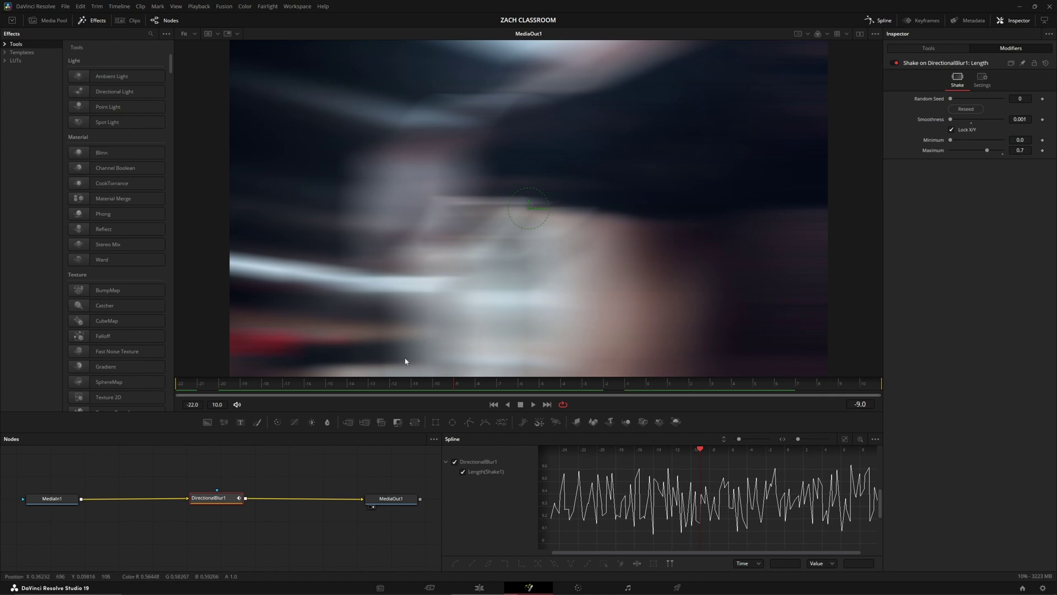
click(246, 380)
drag(247, 376, 584, 380)
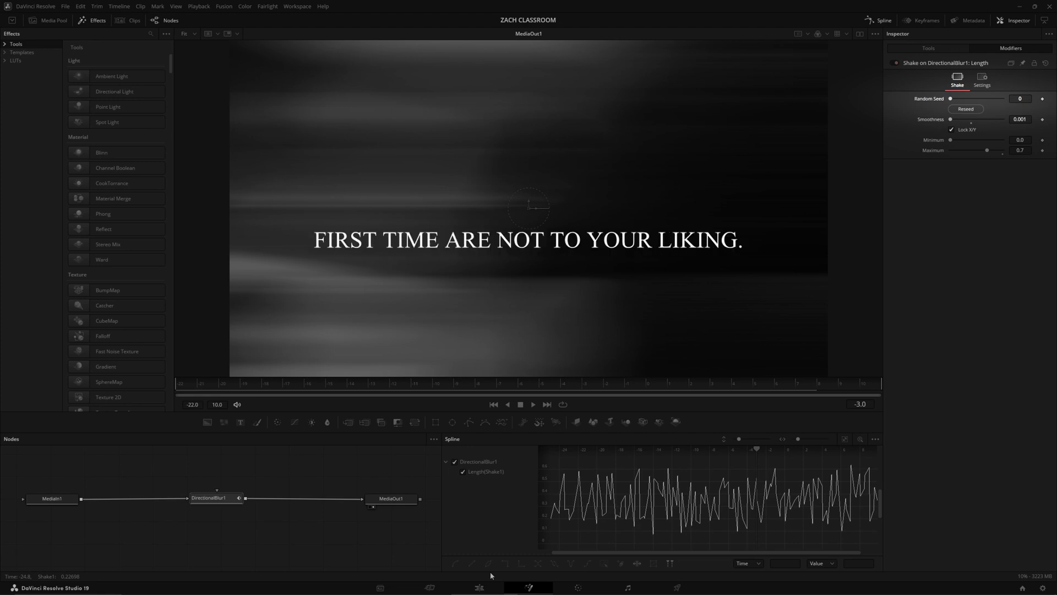
Step: Back in the edit timeline, set the yellow adjustment clip's opacity to 85.50 and play through it to check the blur
click(479, 587)
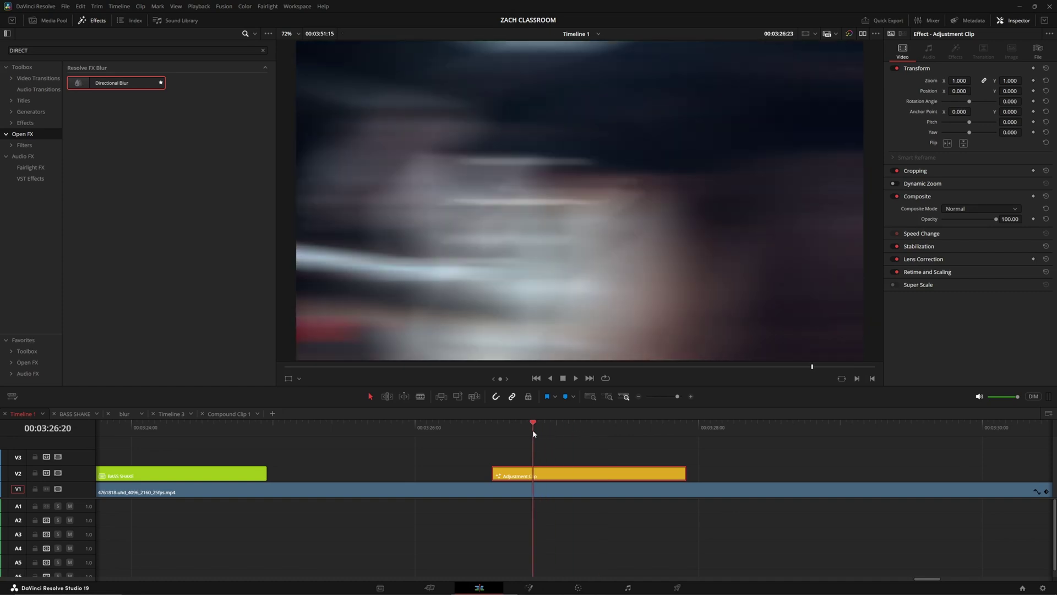
drag(533, 433, 562, 440)
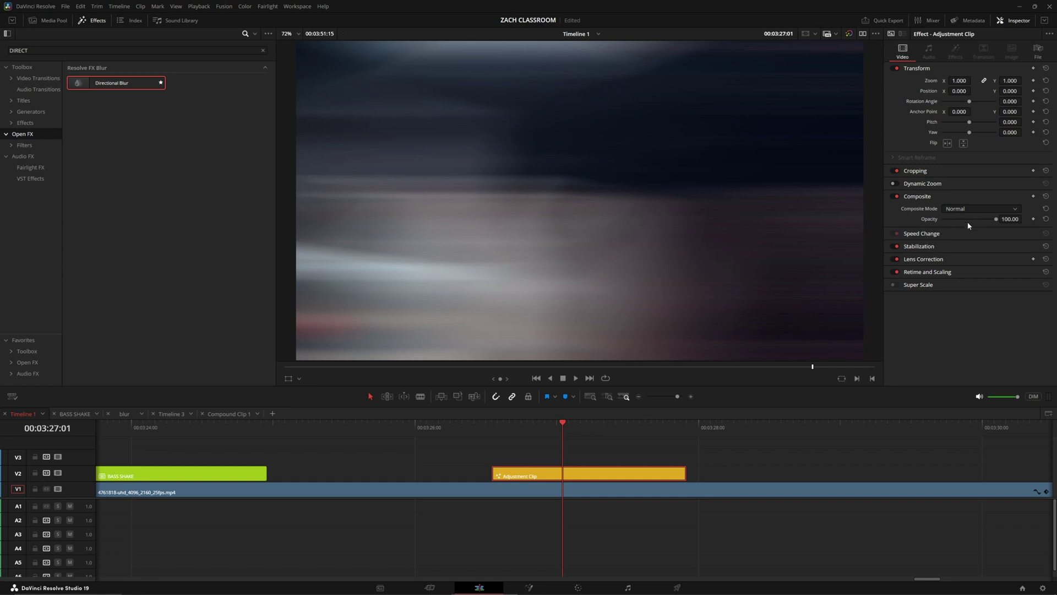
mouse_move(995, 219)
mouse_down()
mouse_move(953, 219)
mouse_move(989, 220)
mouse_up()
click(486, 432)
key(space)
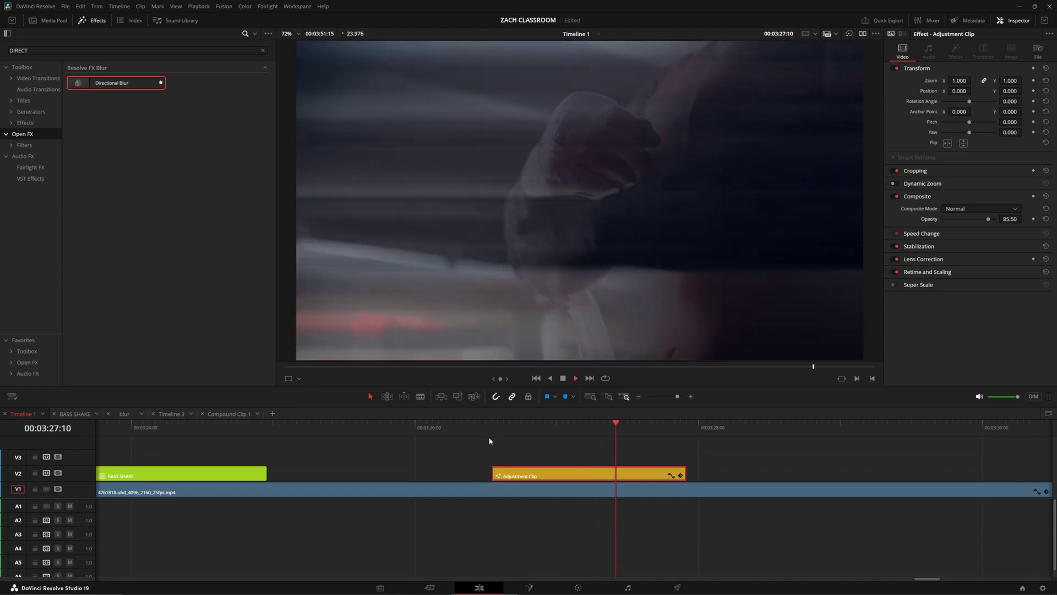
Step: Restore the yellow adjustment clip's opacity to 100.00, reopen it in Fusion and set the Shake modifier's maximum to 0.5
drag(558, 431, 581, 432)
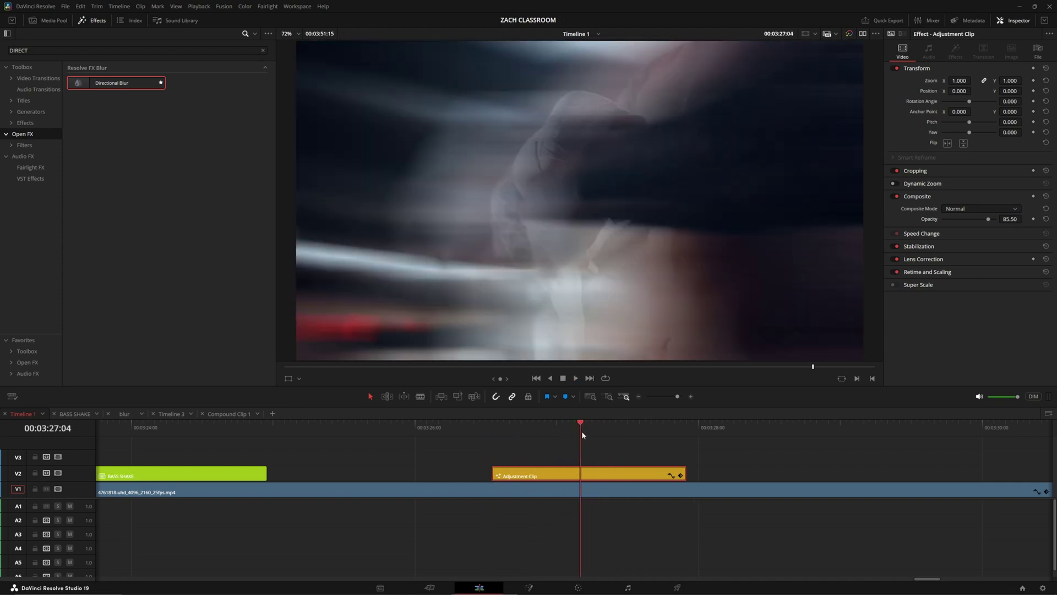
double_click(1001, 223)
right_click(635, 476)
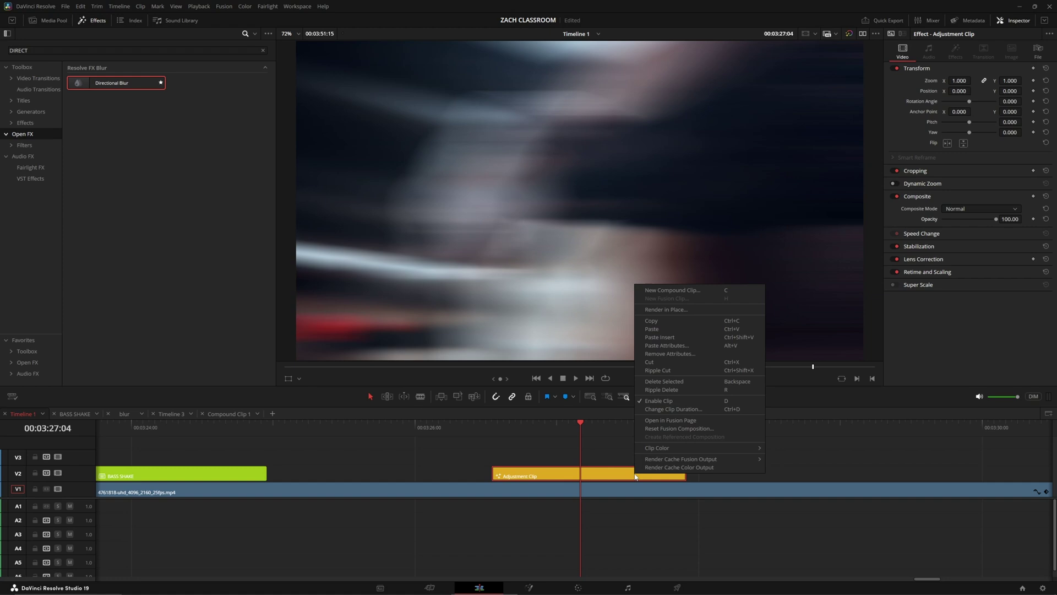
click(681, 420)
click(1026, 150)
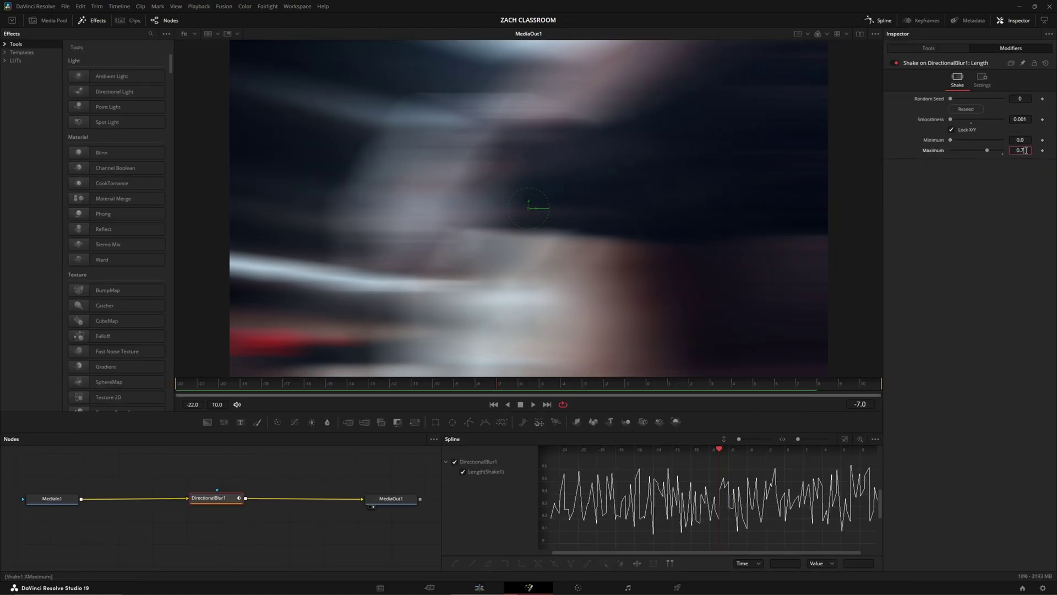
double_click(1026, 150)
text(.5)
key(Tab)
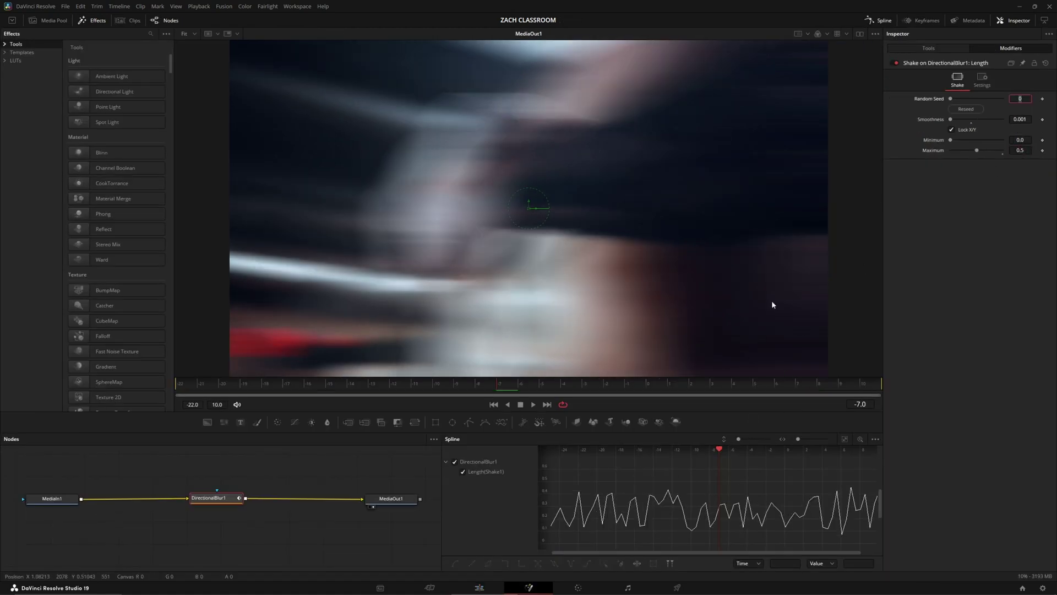
Step: Return to the edit timeline and play through the yellow adjustment clip to check the blur with the new Shake maximum
click(479, 587)
click(505, 427)
key(space)
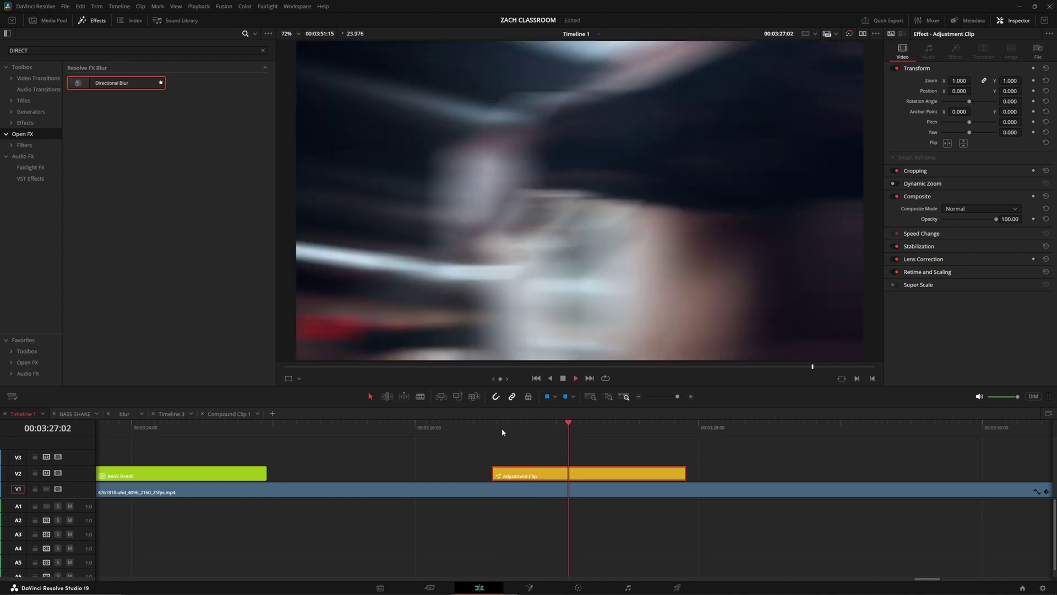
key(space)
Step: Trim the end of the yellow adjustment clip back to the playhead at 00:03:27:03
click(686, 473)
scroll(589, 477, up, 2)
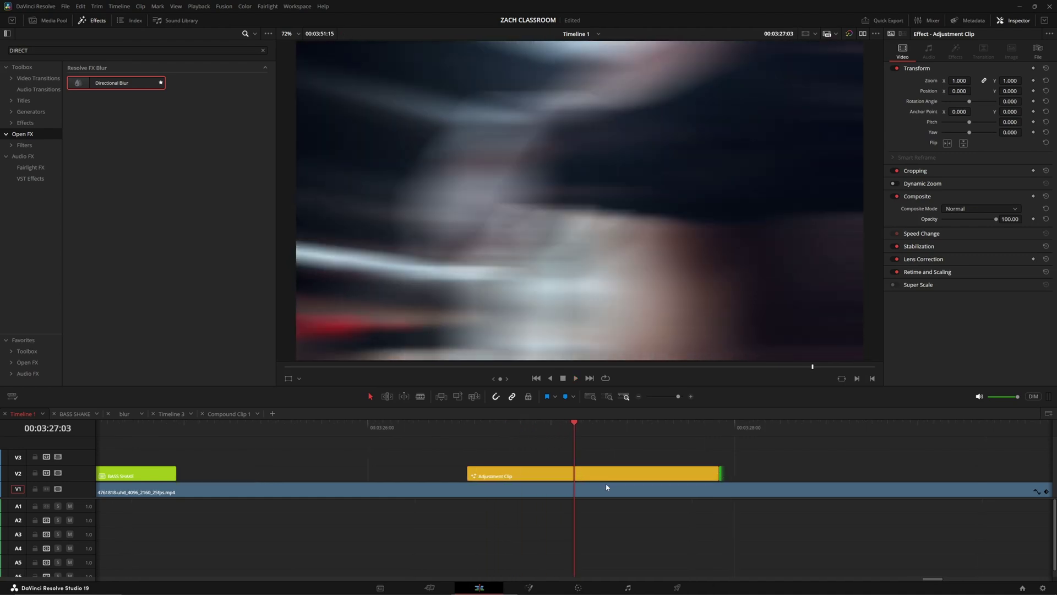
drag(719, 472, 573, 468)
Step: Try a fade-in across the full length of the yellow adjustment clip and play through it to check the blur build-up
scroll(395, 482, up, 3)
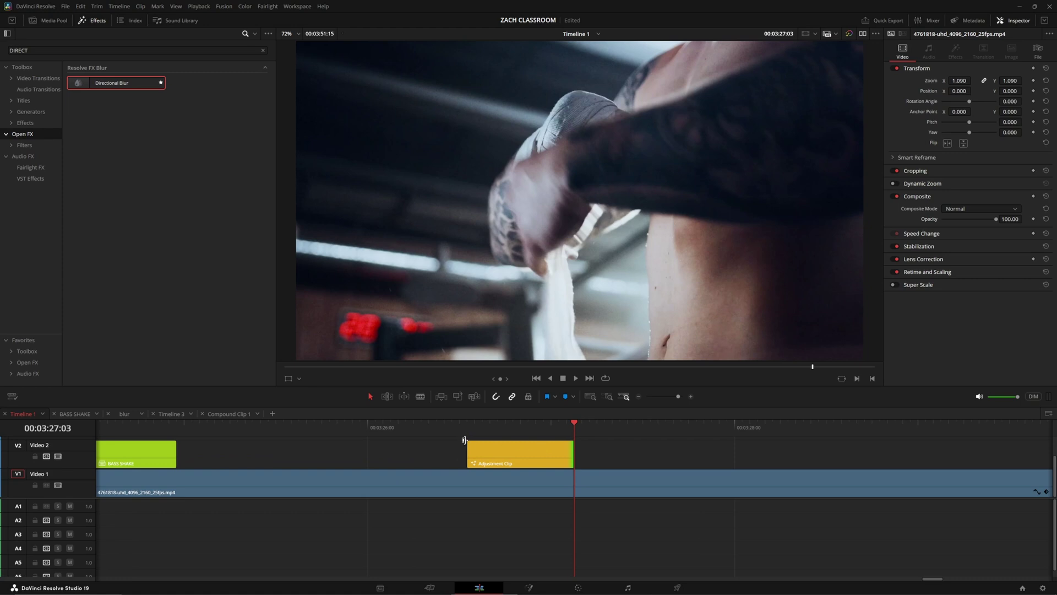
drag(464, 441, 572, 441)
click(435, 427)
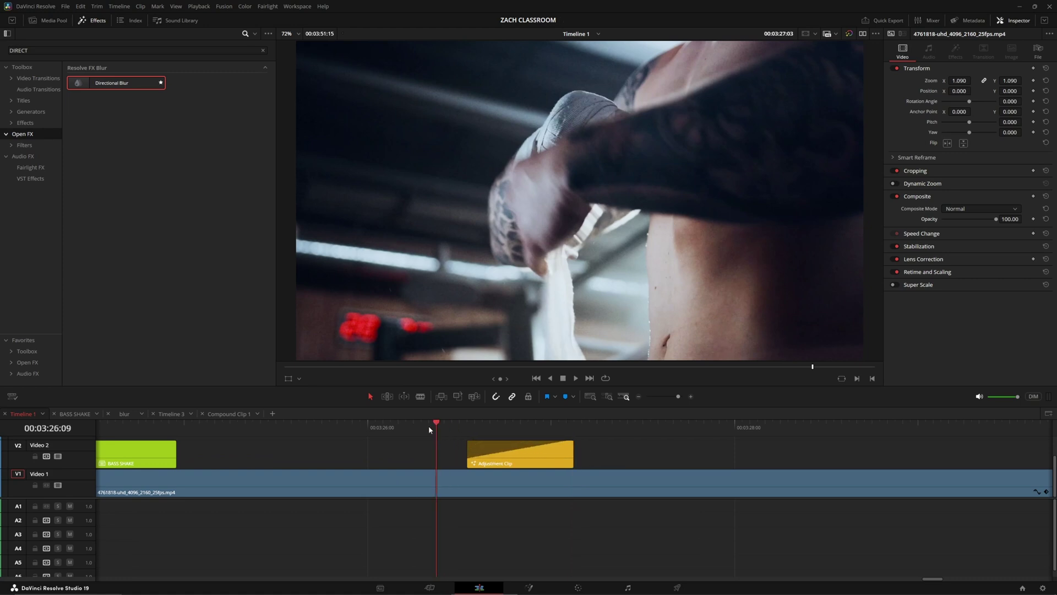
key(space)
click(422, 429)
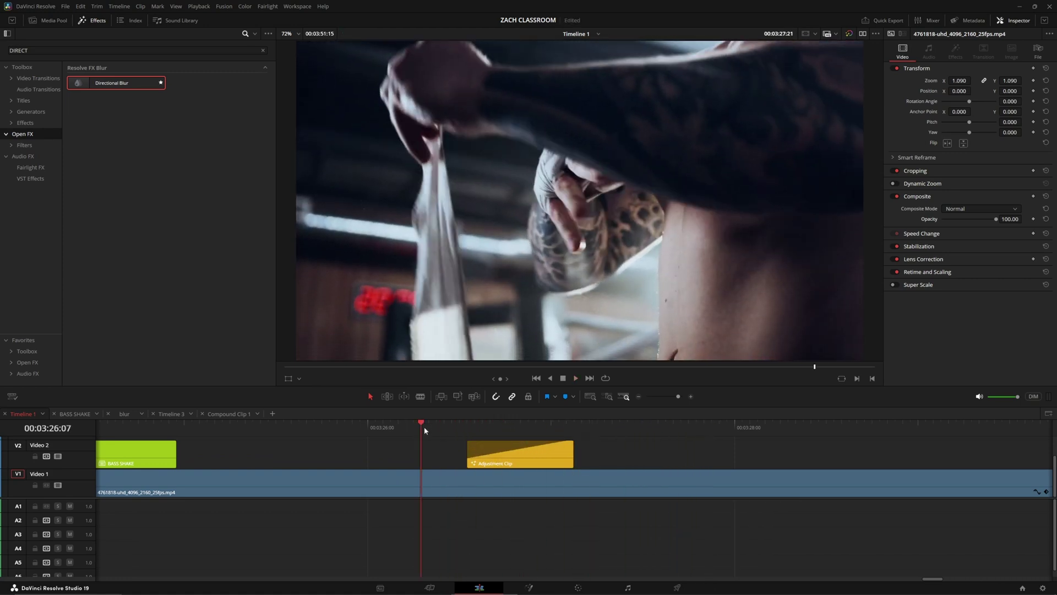
click(425, 427)
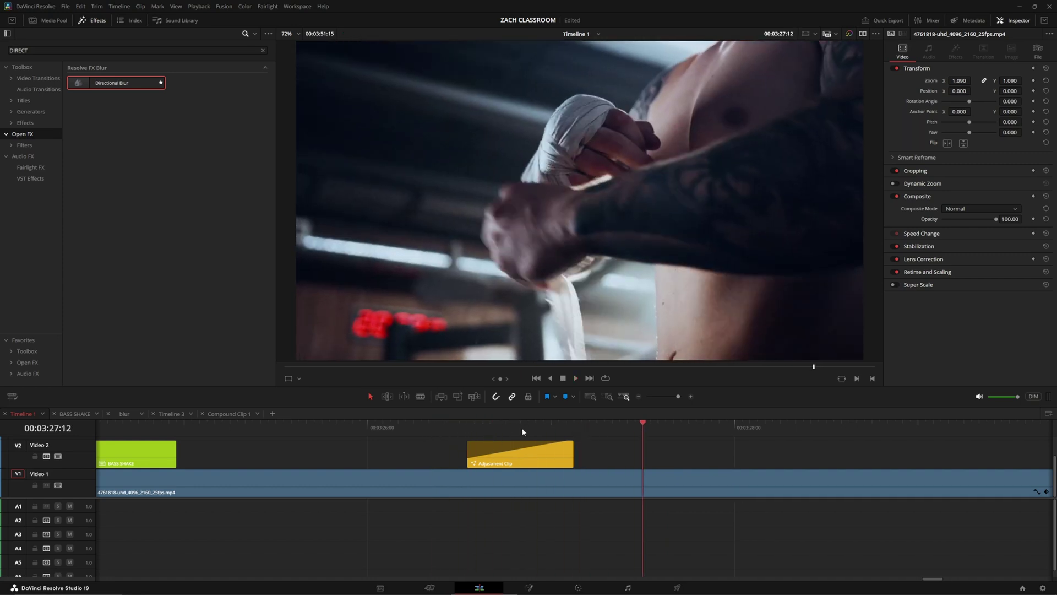
click(539, 429)
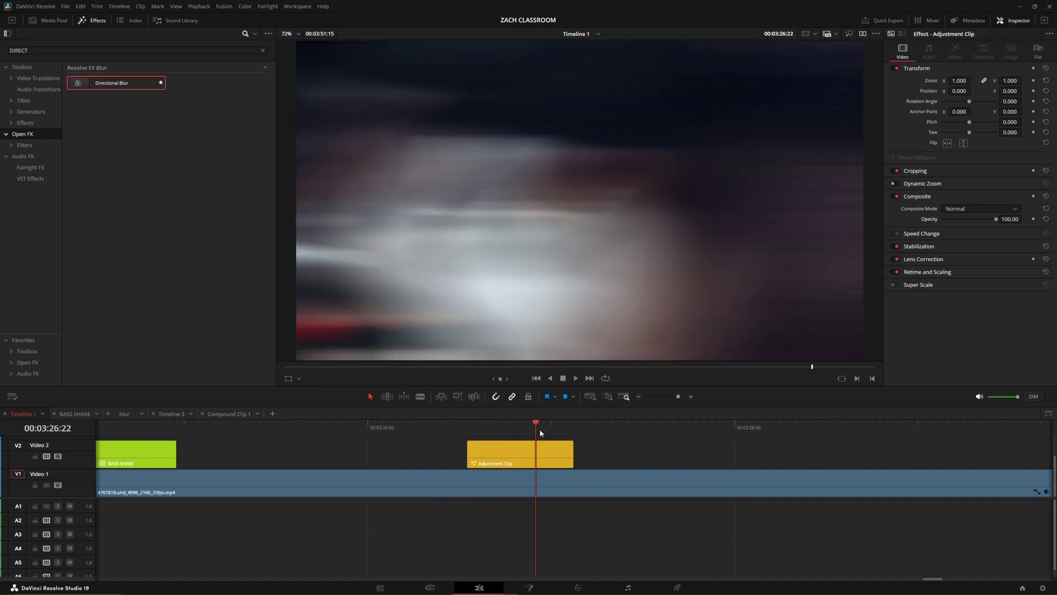
Step: Remove the orange adjustment clip's fade-out and move the clip to start at about 00:03:28:03 on Video 2
scroll(543, 430, down, 3)
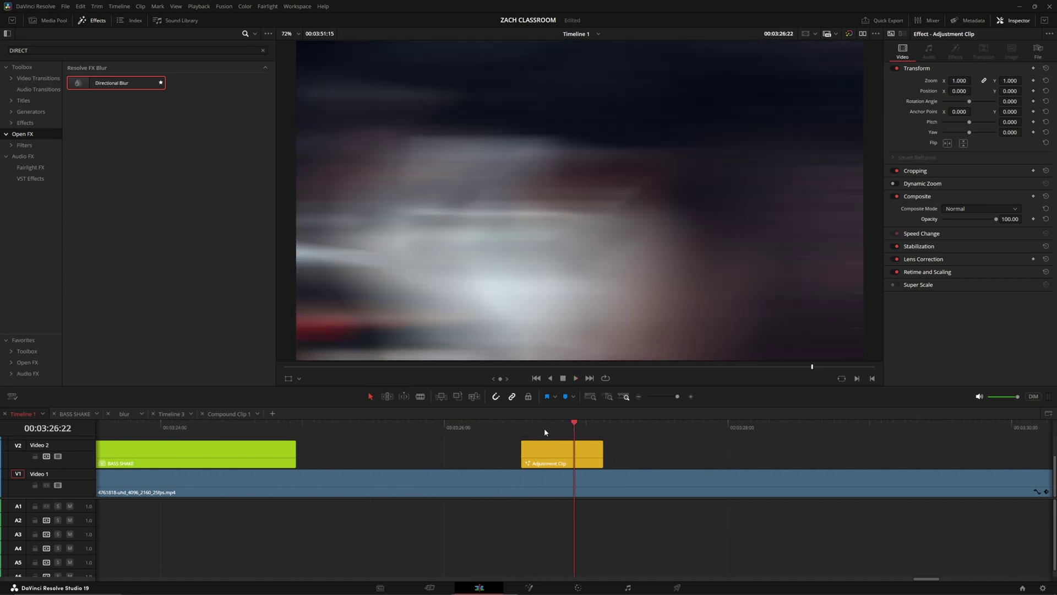
scroll(540, 432, down, 2)
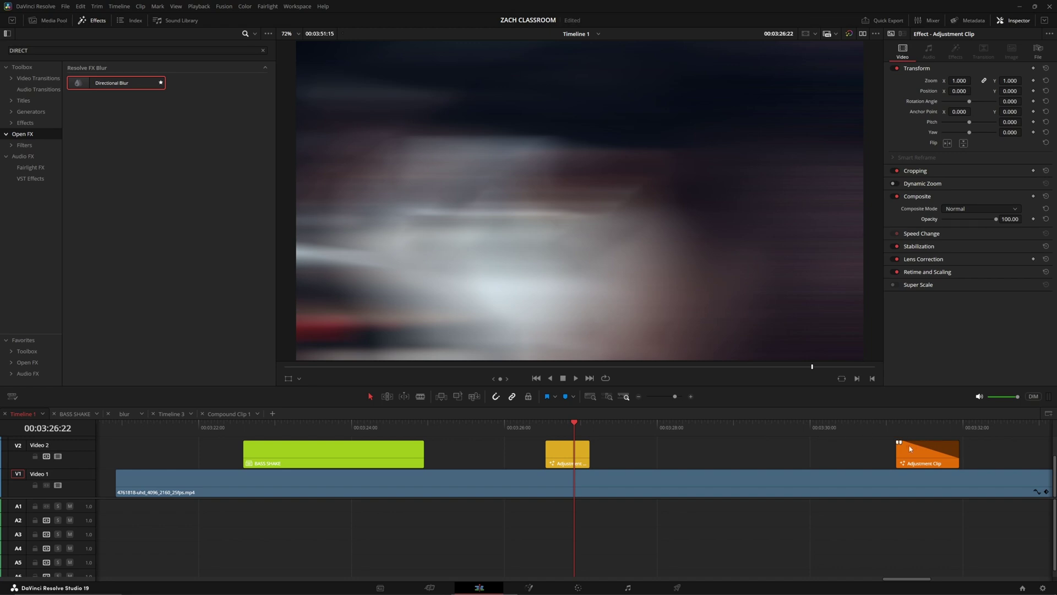
drag(903, 443, 1002, 449)
drag(938, 457, 701, 430)
Step: Open the orange adjustment clip in Fusion and add a Directional Blur node between MediaIn1 and MediaOut1
right_click(697, 453)
click(732, 400)
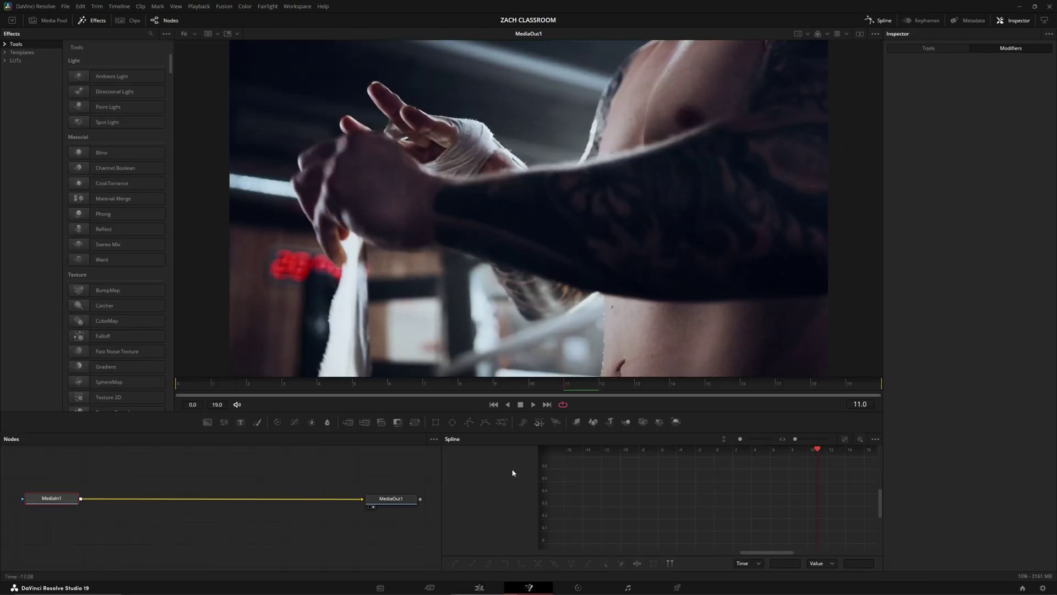
key(shift+space)
text(DIREC)
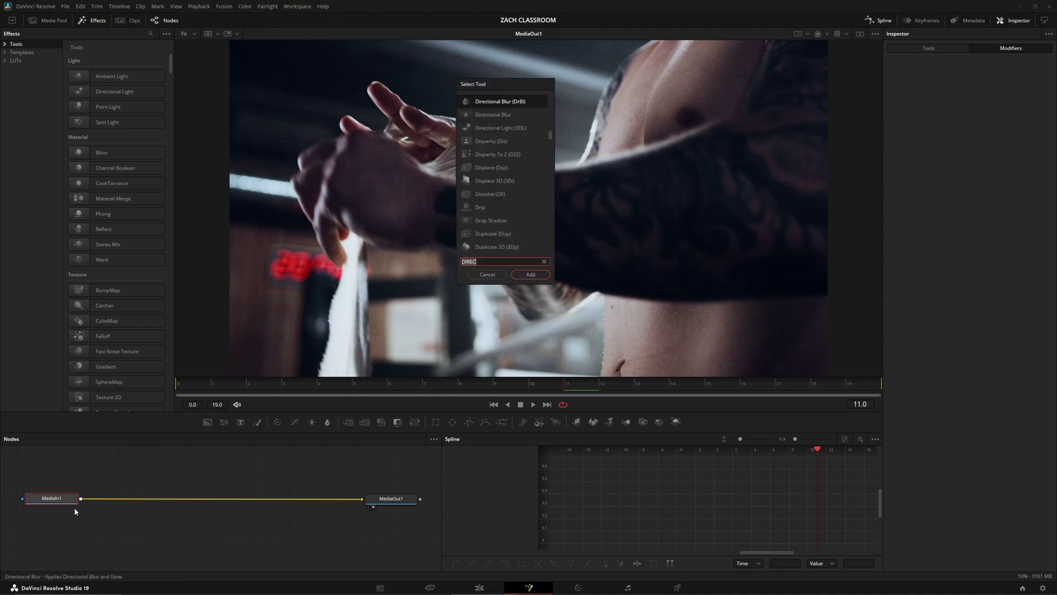
key(Return)
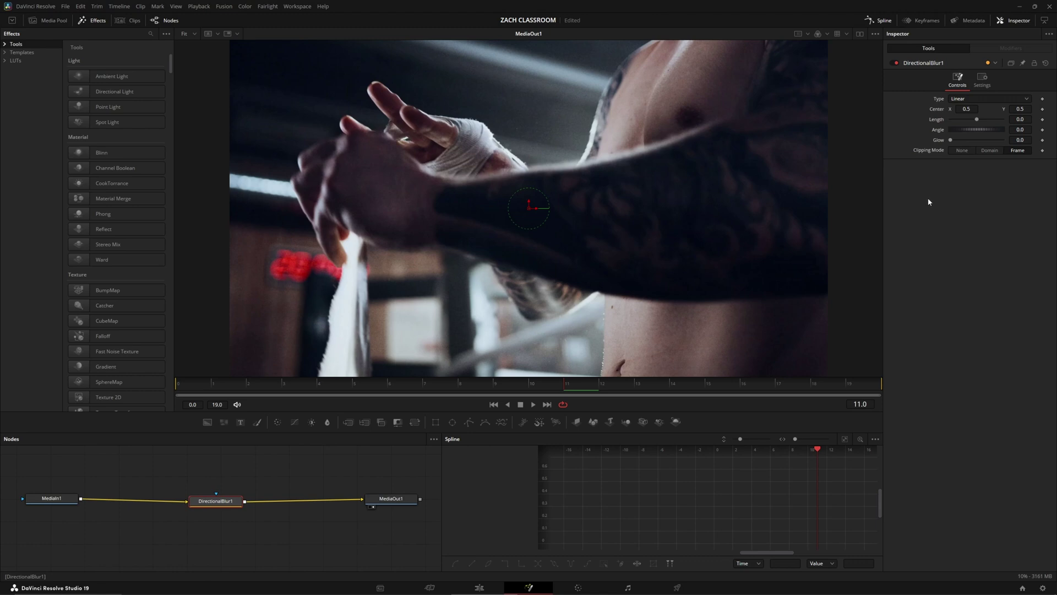
Step: Drive the Directional Blur's length with the expression "time % 2 < 1 and .07 or 0" and scrub through the frames
right_click(935, 121)
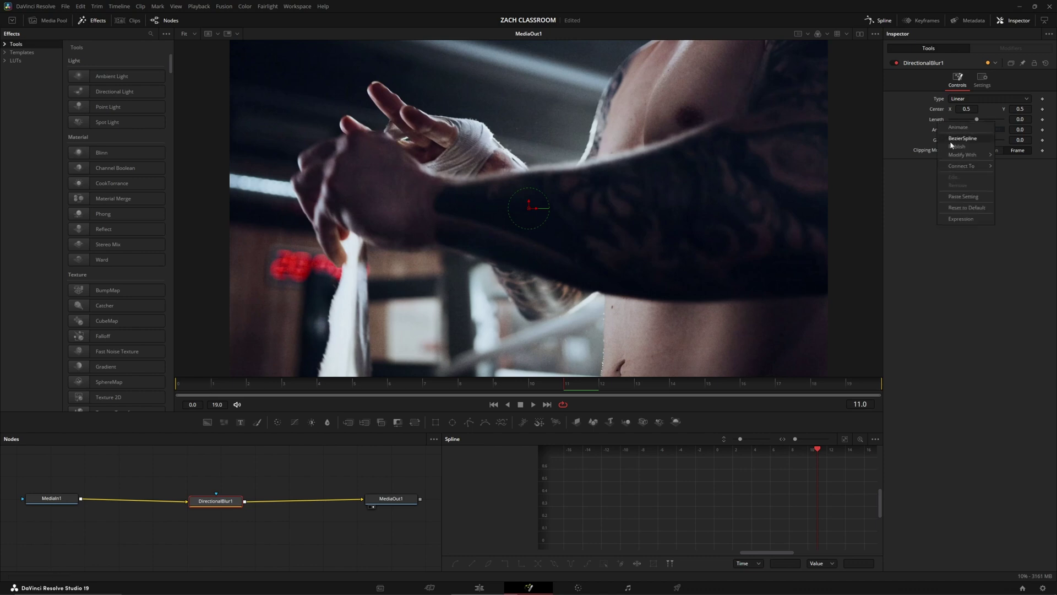
click(949, 218)
drag(970, 130, 936, 137)
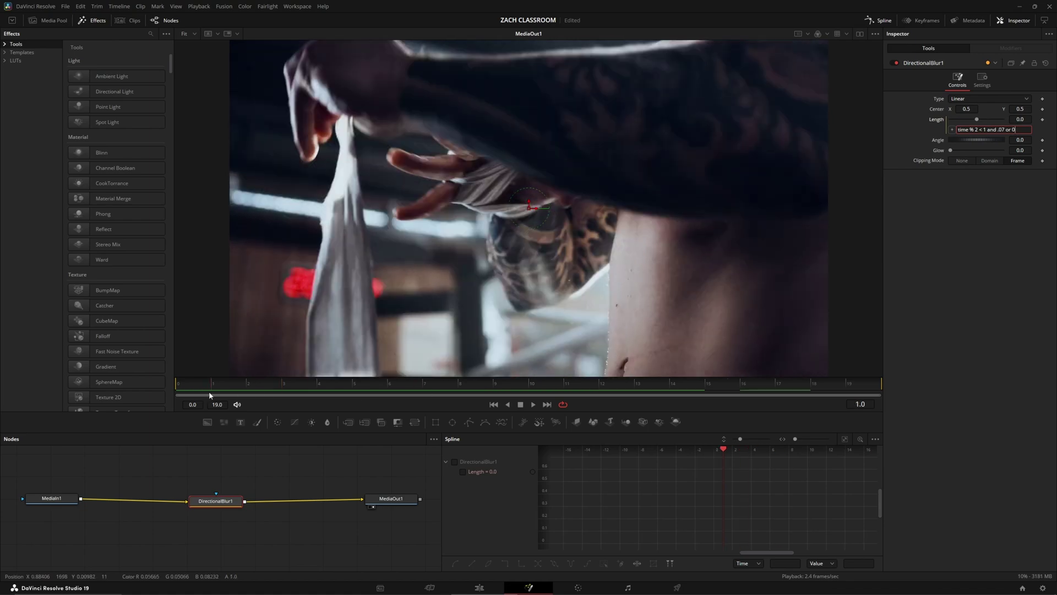
drag(744, 400, 292, 377)
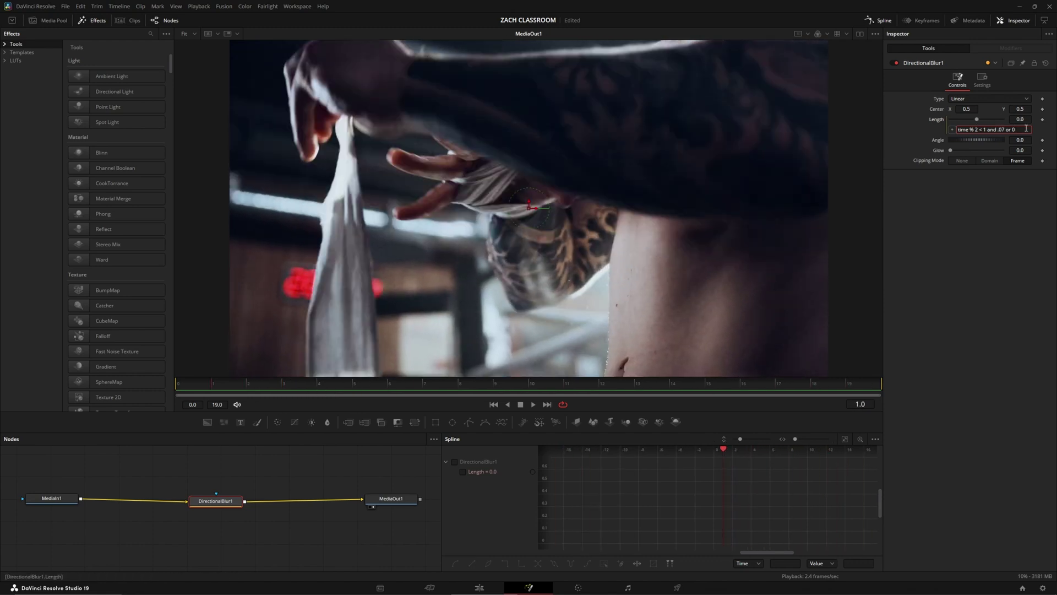
Step: Copy the length expression to the Directional Blur's glow and change it to "time % 2 < 1 and .5 or 0"
drag(1026, 129, 935, 132)
right_click(946, 151)
click(965, 244)
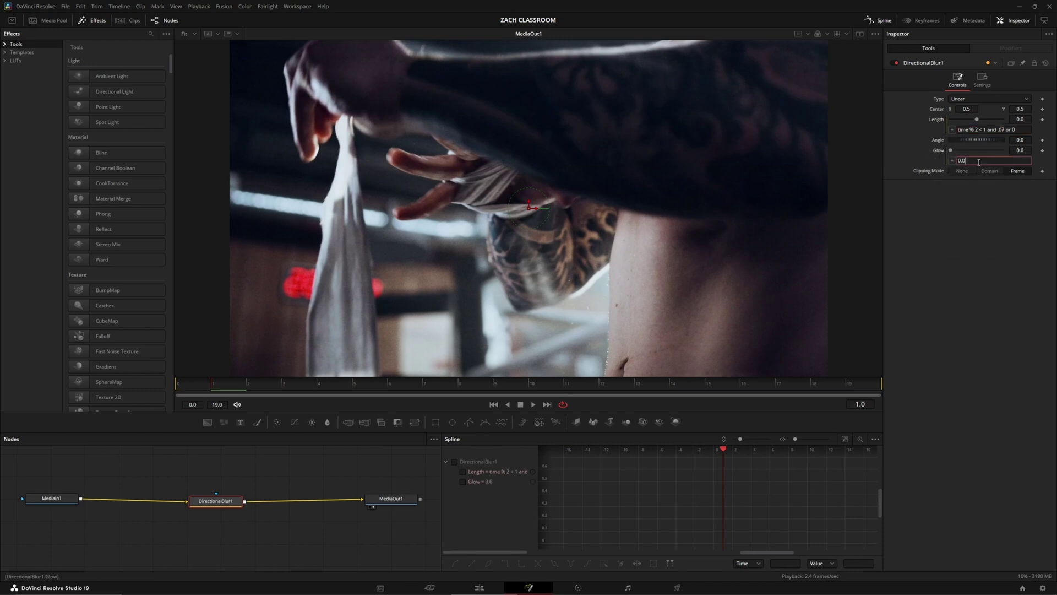
key(ctrl+a)
key(ctrl+v)
click(1003, 161)
key(BackSpace)
text(5)
click(1010, 205)
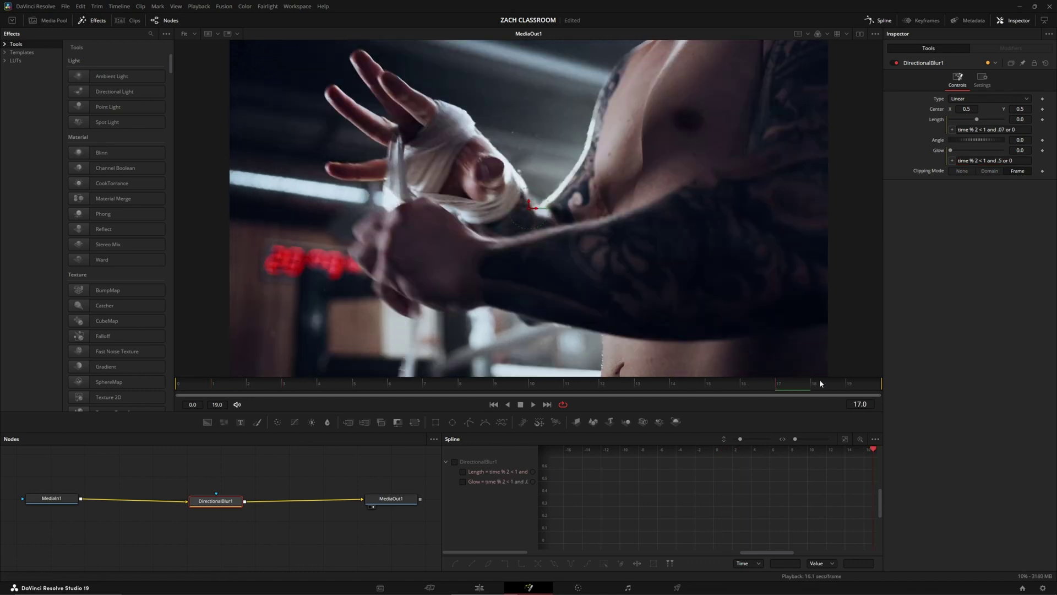
Step: Play and scrub the orange clip's composition to review the alternating blur and glow flicker
drag(204, 383, 913, 386)
key(space)
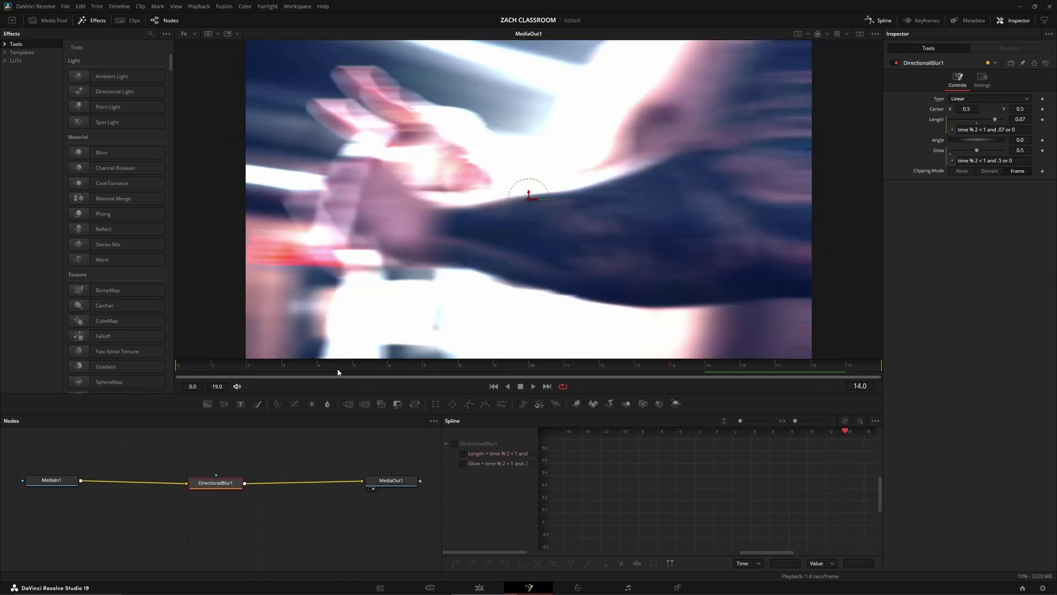
key(space)
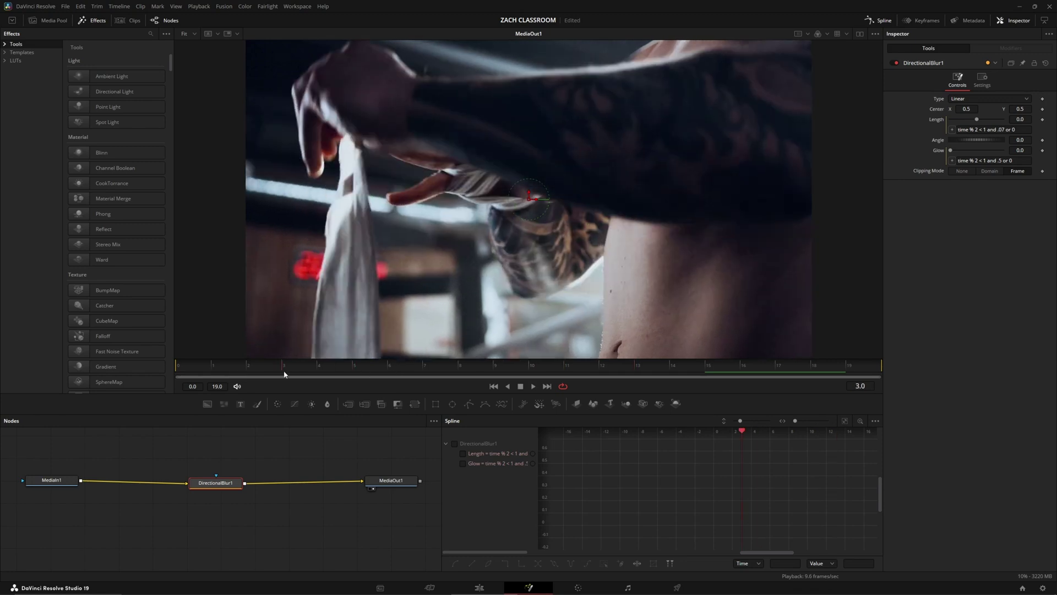
key(space)
drag(318, 366, 612, 368)
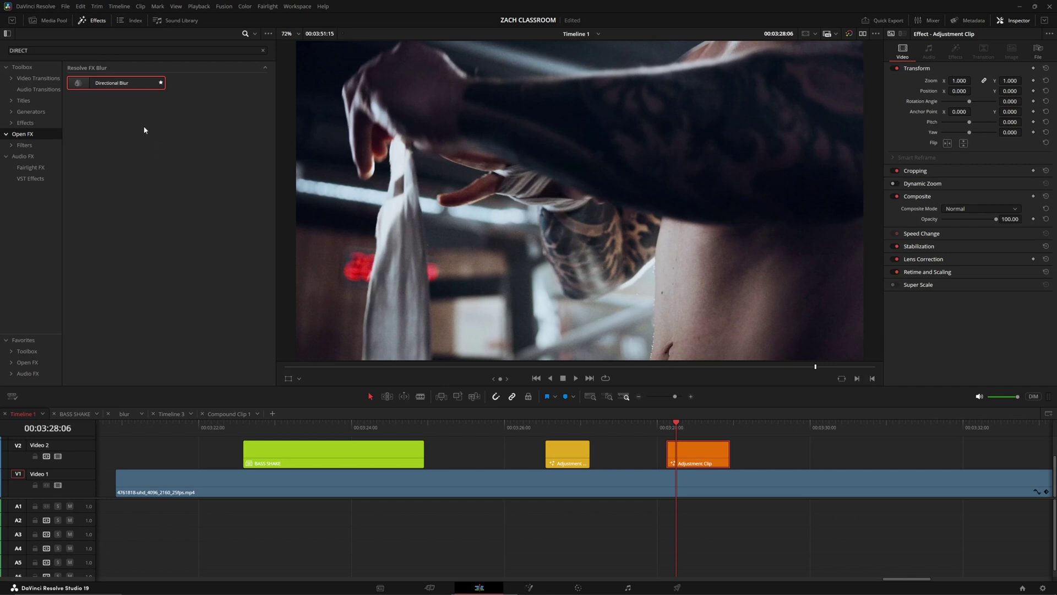
Step: Back in the edit timeline, check that power bins are shown in the media pool and open the Transitions power bin
click(50, 20)
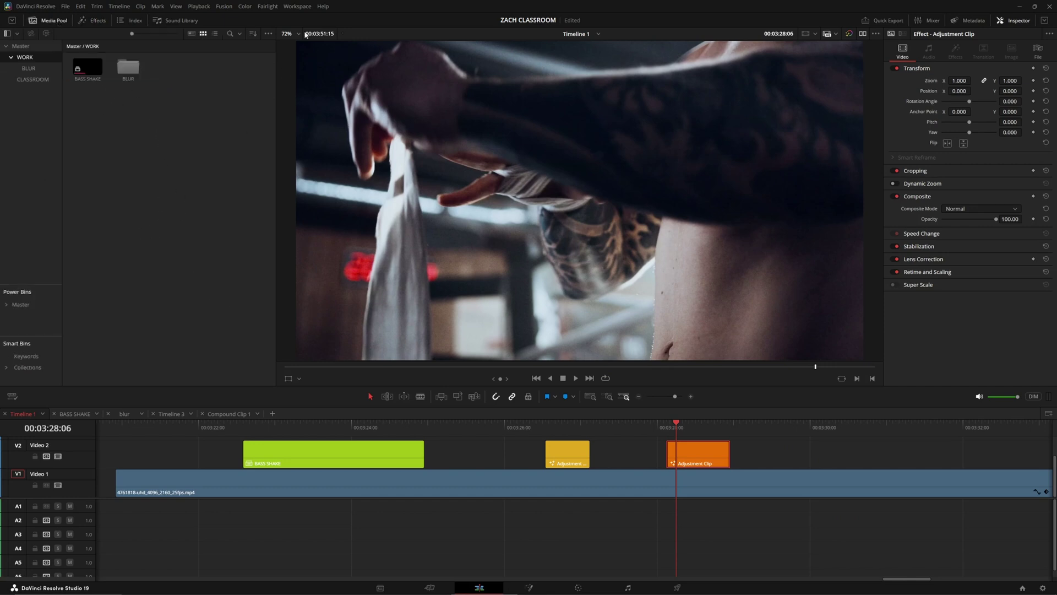
click(269, 34)
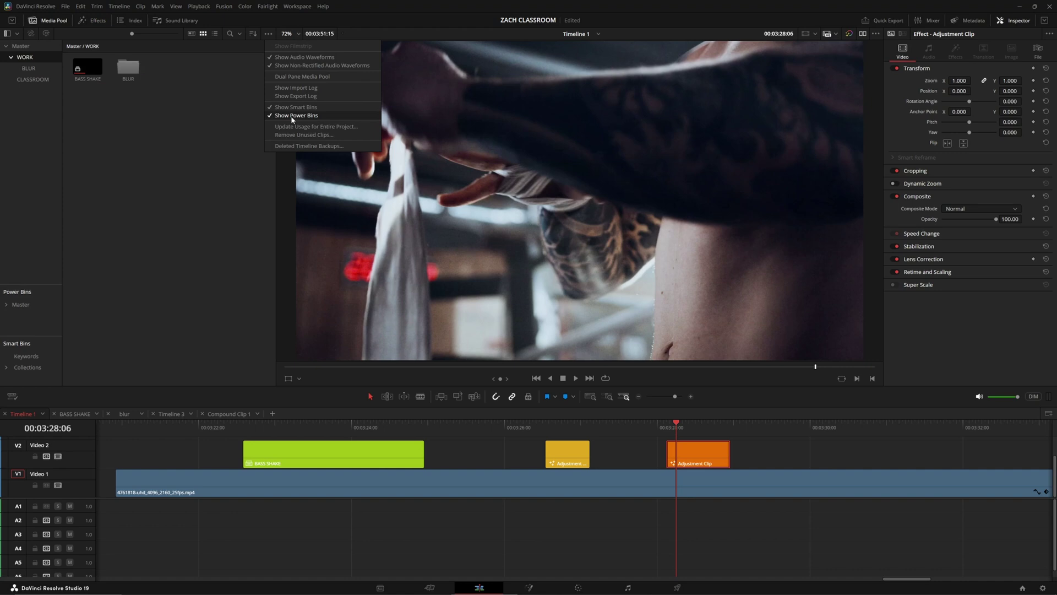
click(188, 148)
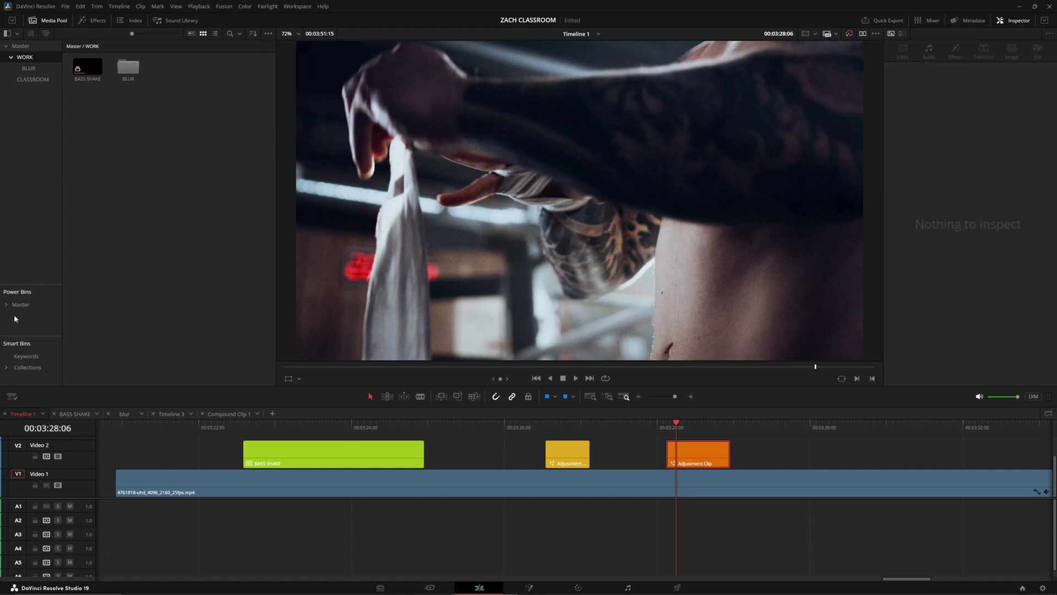
click(29, 306)
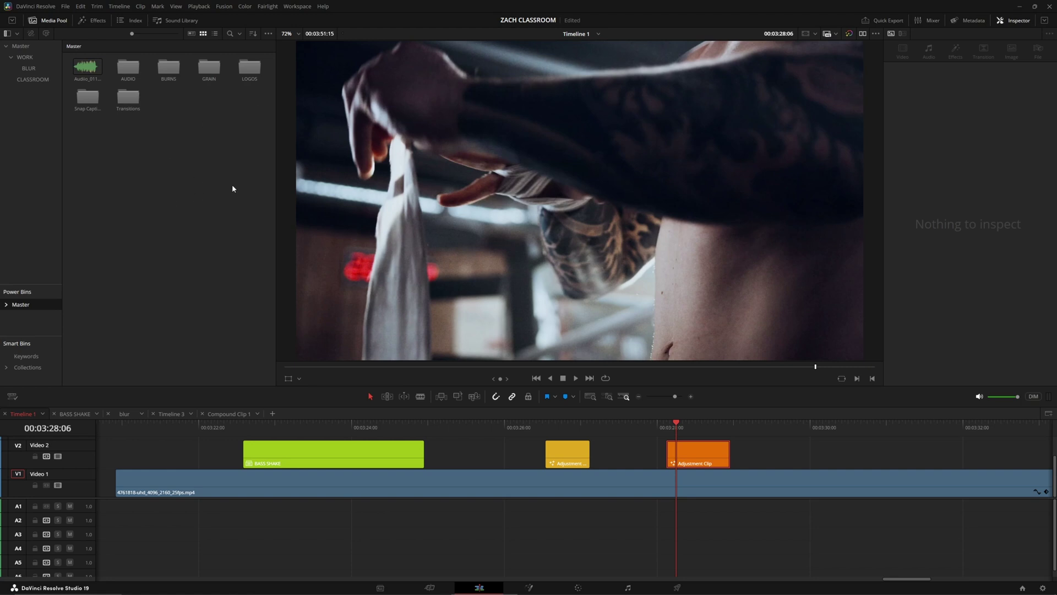
double_click(128, 98)
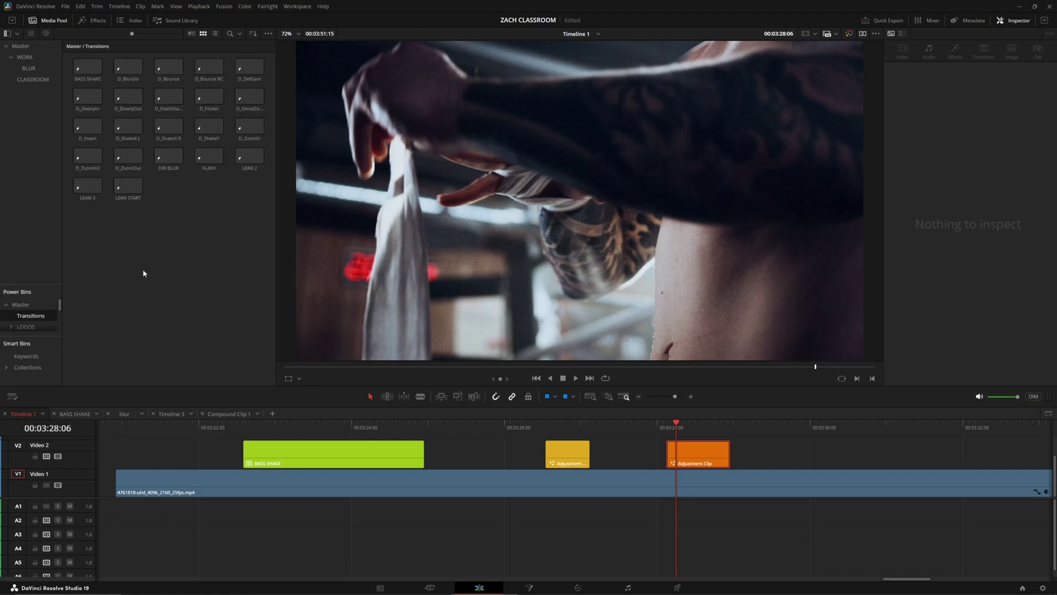
Step: Save the orange adjustment clip into the Transitions power bin and name it BASS SHAKE
click(697, 454)
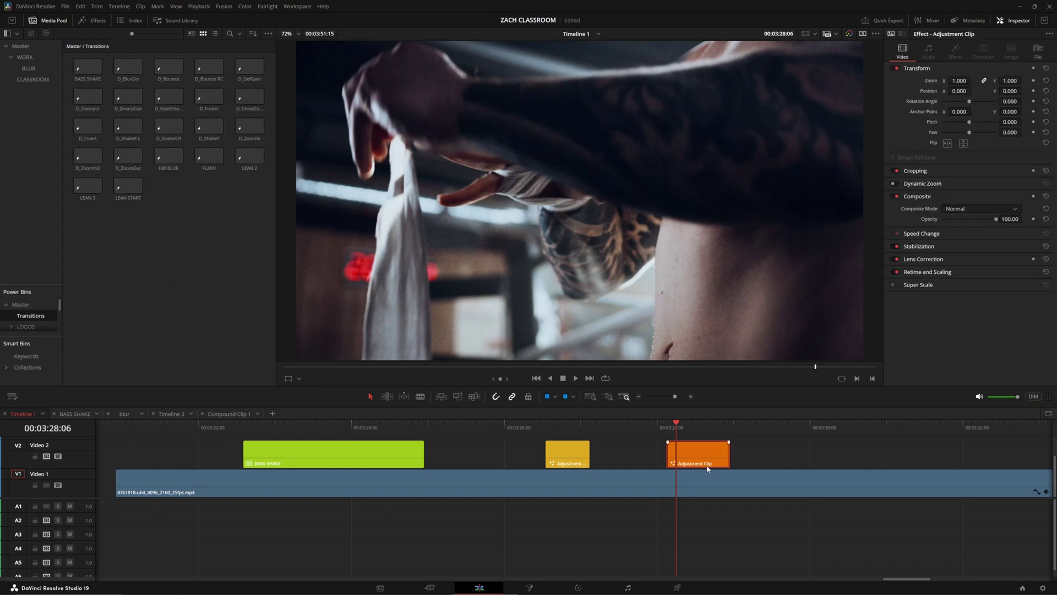
drag(702, 465, 160, 273)
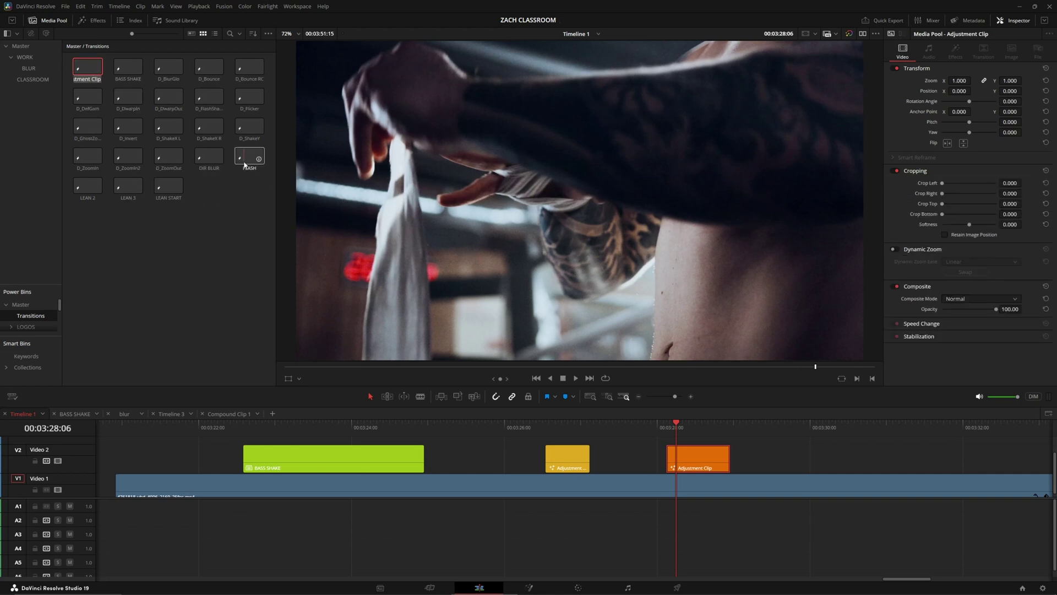
text(BASS SHAKE)
key(Return)
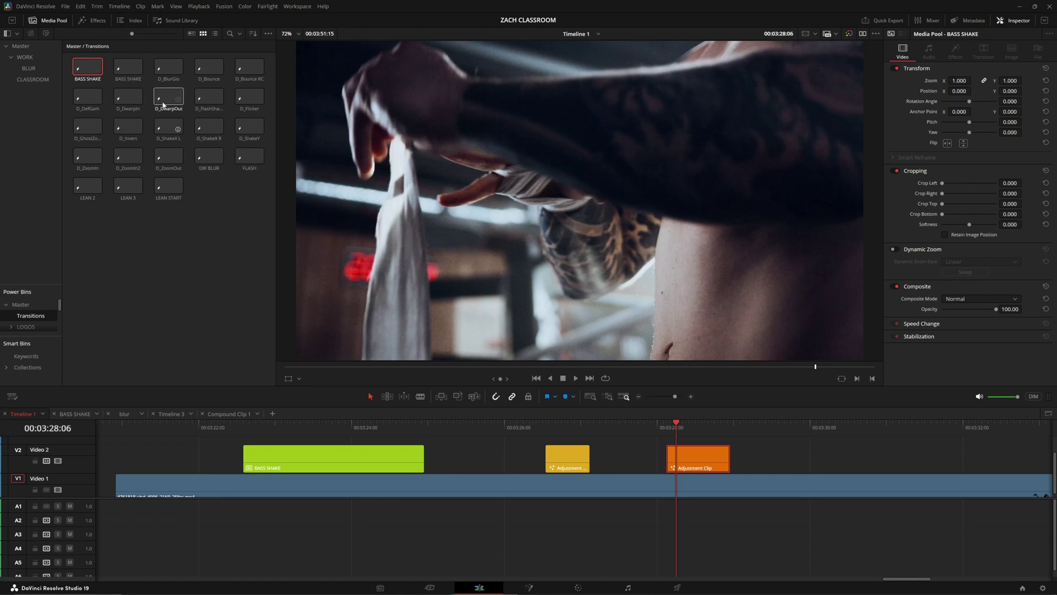
Step: Place the second BASS SHAKE item from the Transitions bin on Video 2 at about 00:03:29:19 and play through it
drag(89, 68, 304, 187)
drag(129, 67, 793, 460)
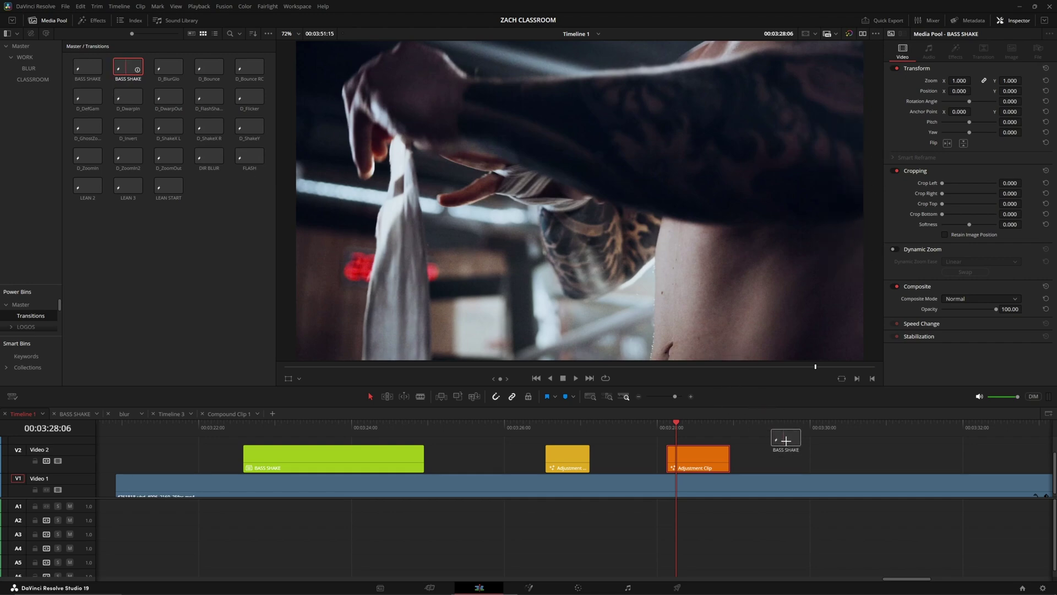
drag(793, 429, 772, 438)
key(space)
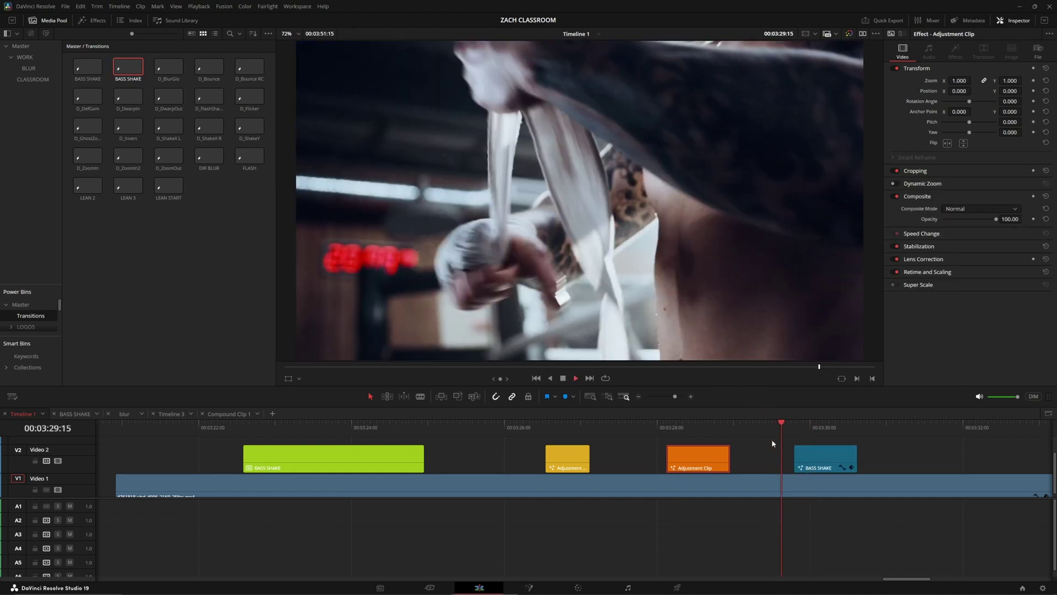
click(793, 426)
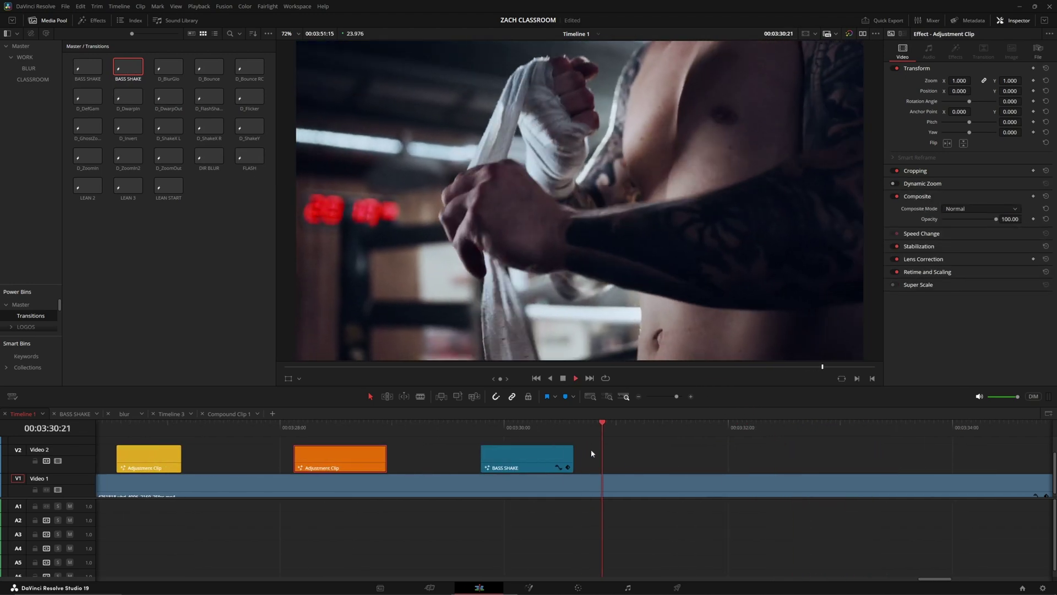
click(481, 426)
key(space)
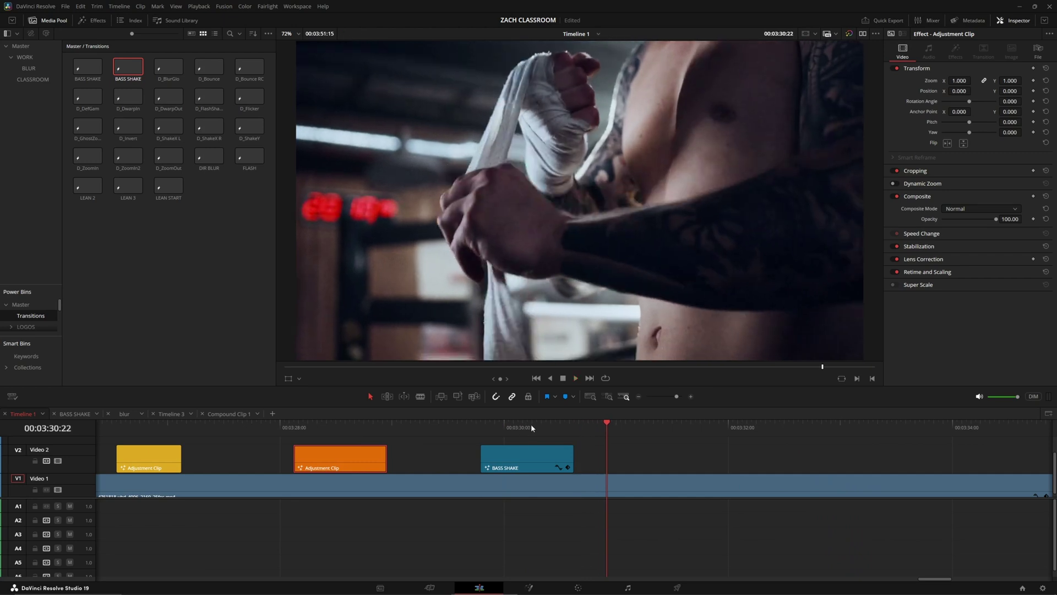